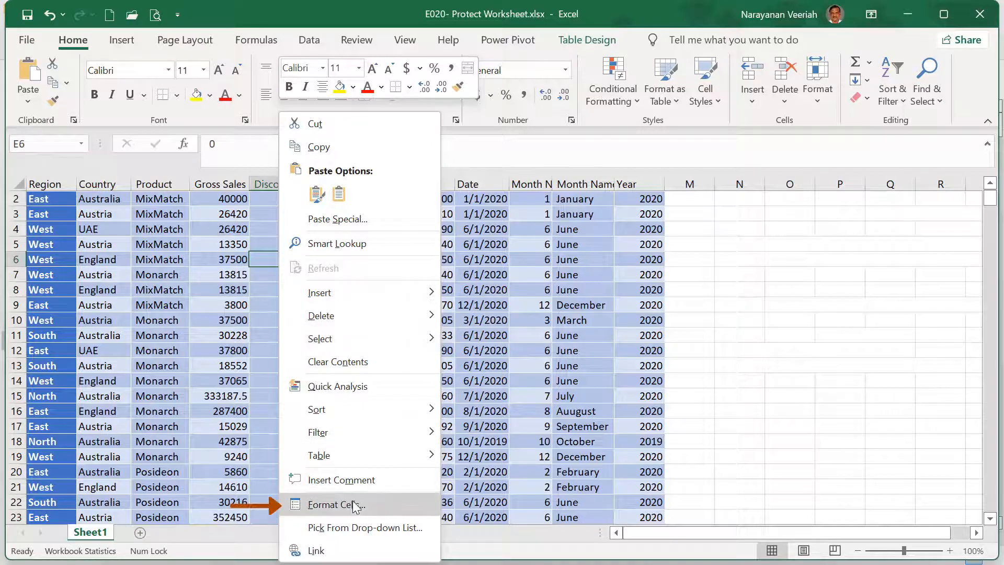
# Step: Unlock cell E6 by clearing Locked on the Protection tab of Format Cells
pyautogui.click(353, 505)
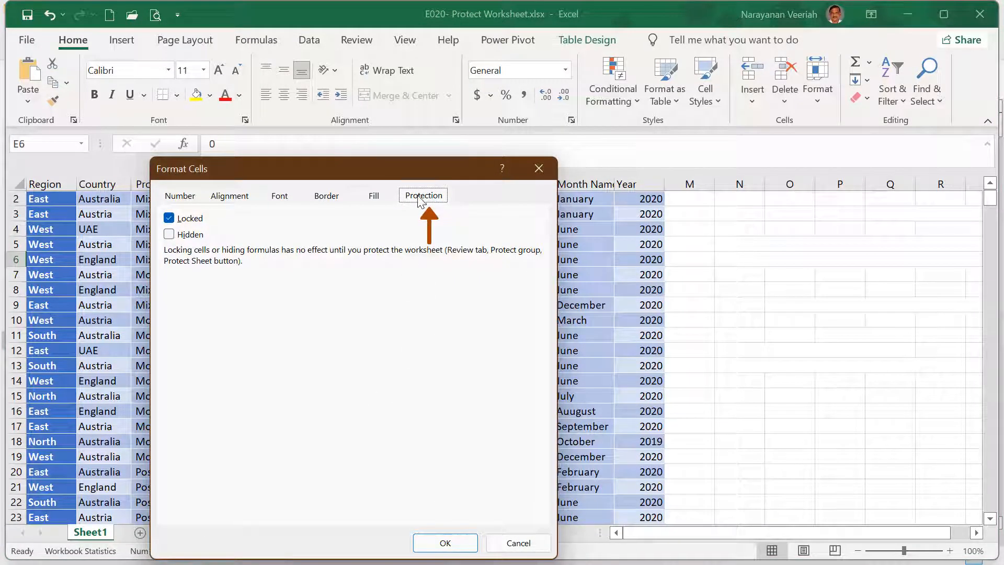
pyautogui.click(169, 218)
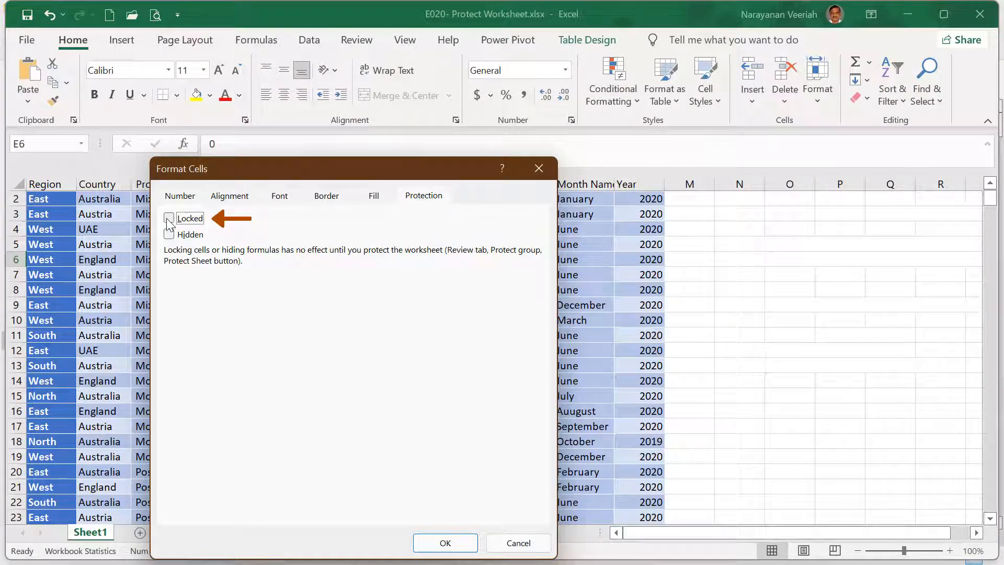
pyautogui.click(444, 542)
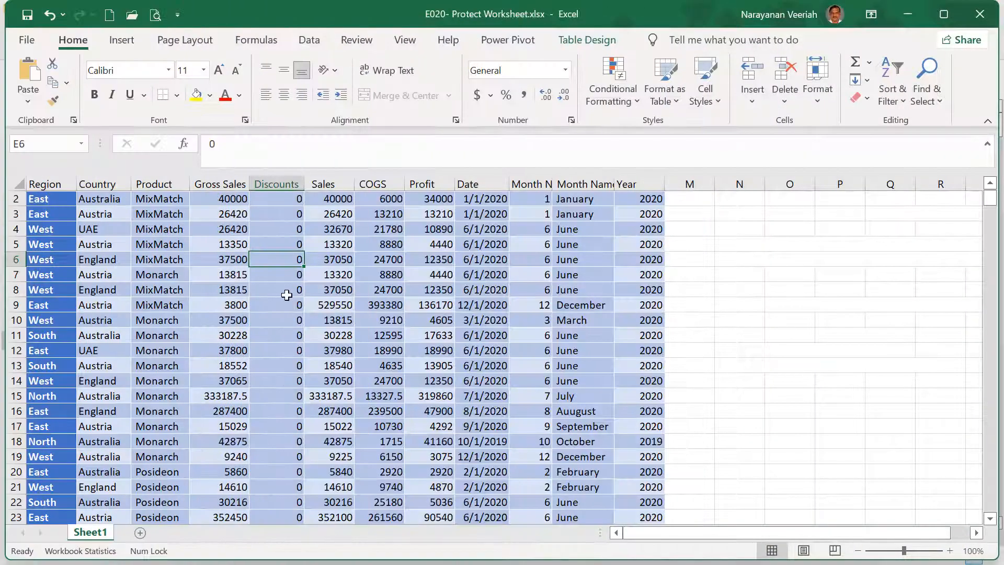
# Step: Open Protect Sheet from the Review tab, then again via File > Info > Protect Workbook
pyautogui.click(357, 40)
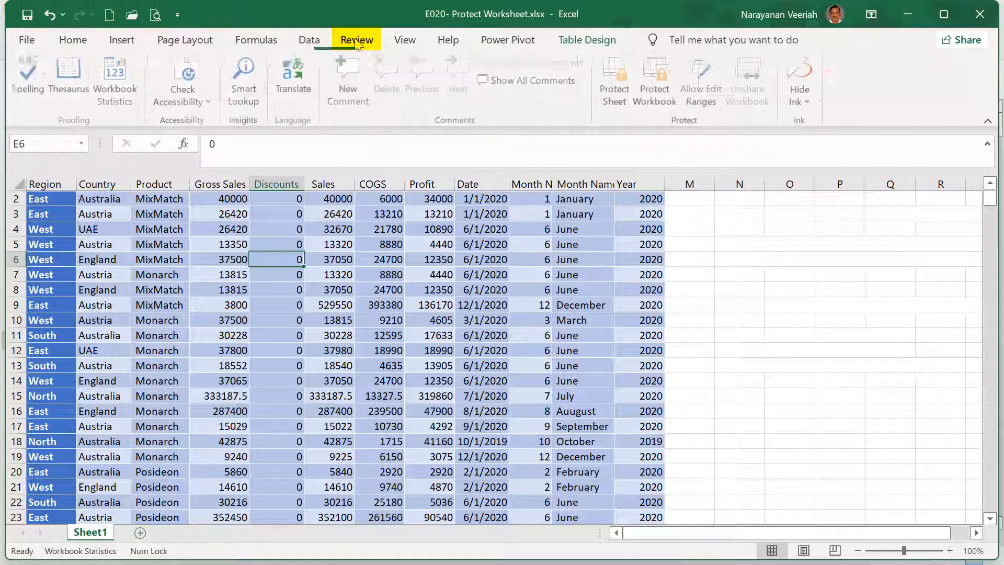
pyautogui.click(608, 106)
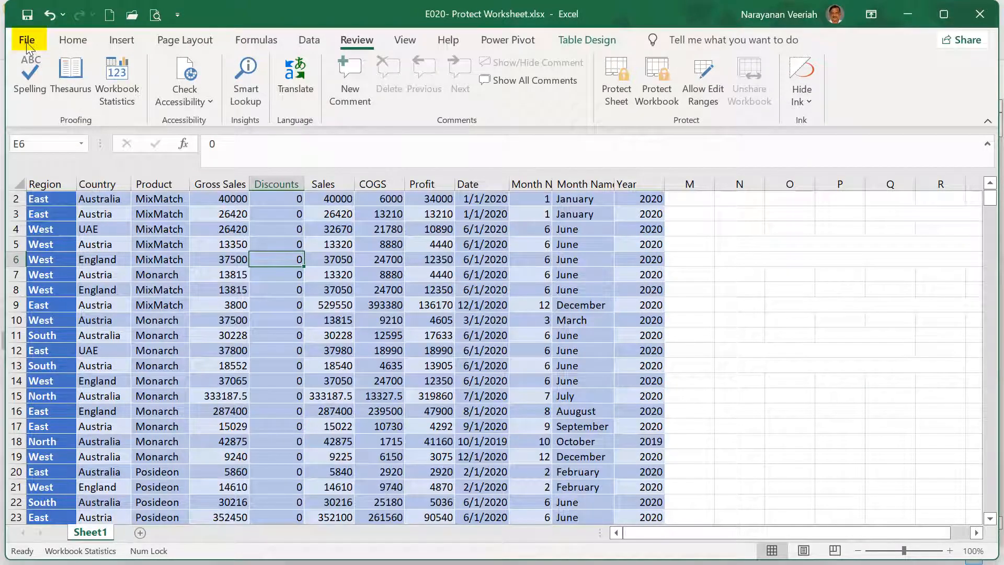
pyautogui.click(27, 42)
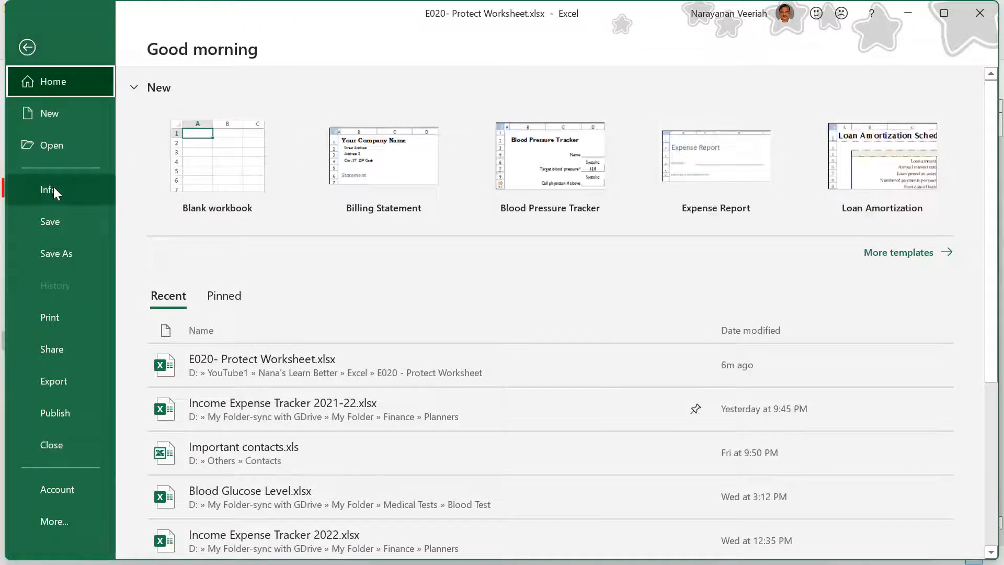
pyautogui.click(42, 190)
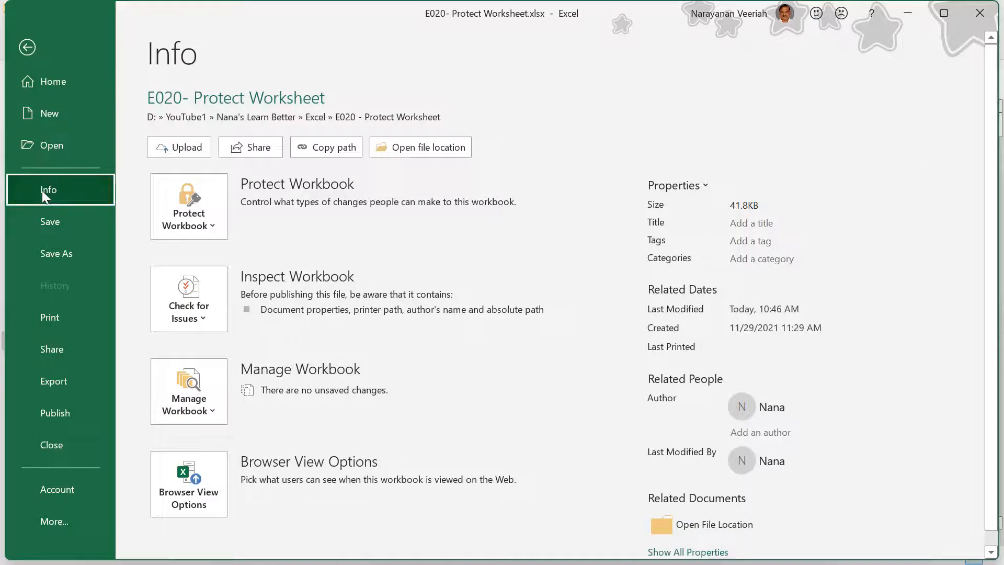
pyautogui.click(212, 227)
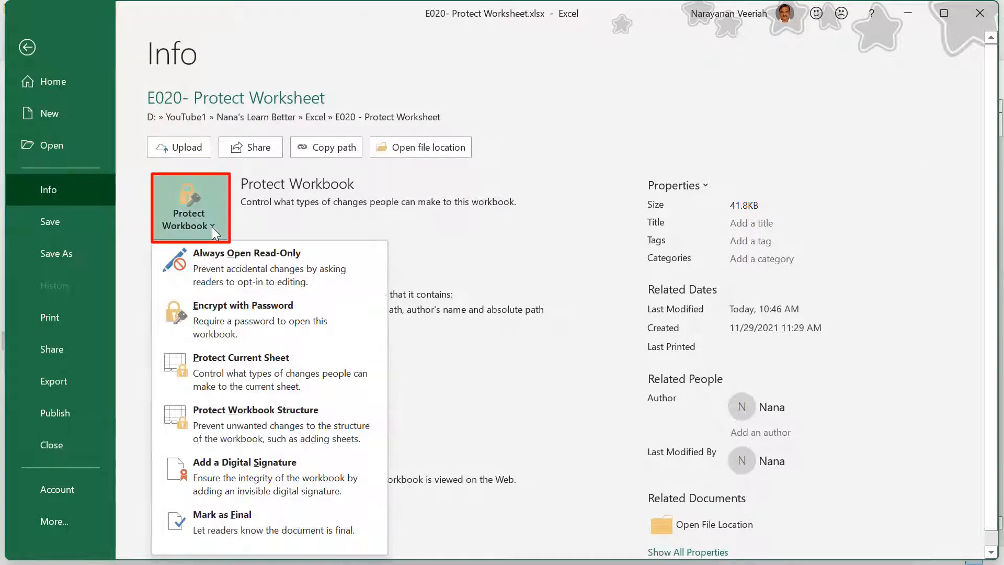
pyautogui.click(231, 370)
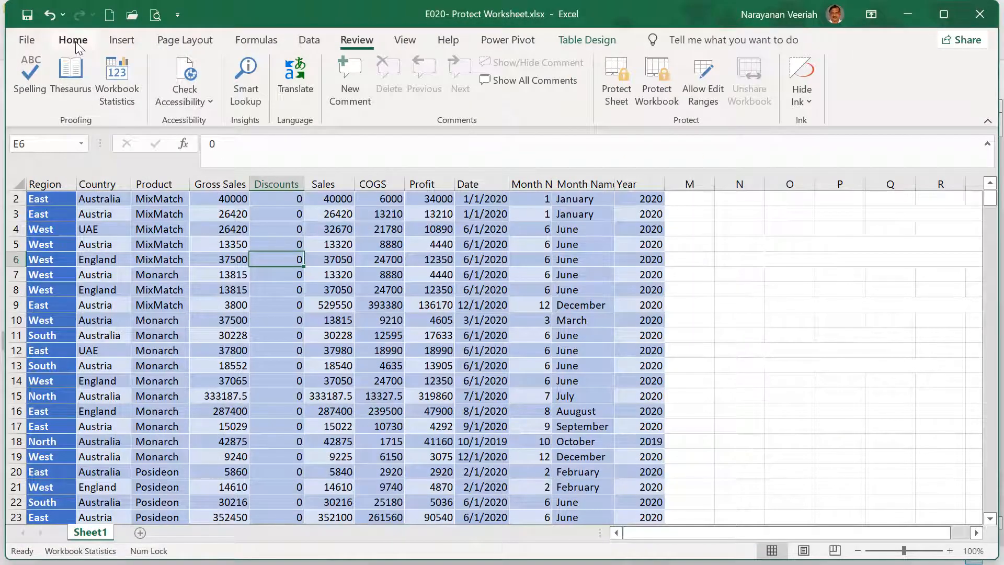
# Step: Open Protect Sheet from Home > Format and cancel without protecting the sheet
pyautogui.click(76, 42)
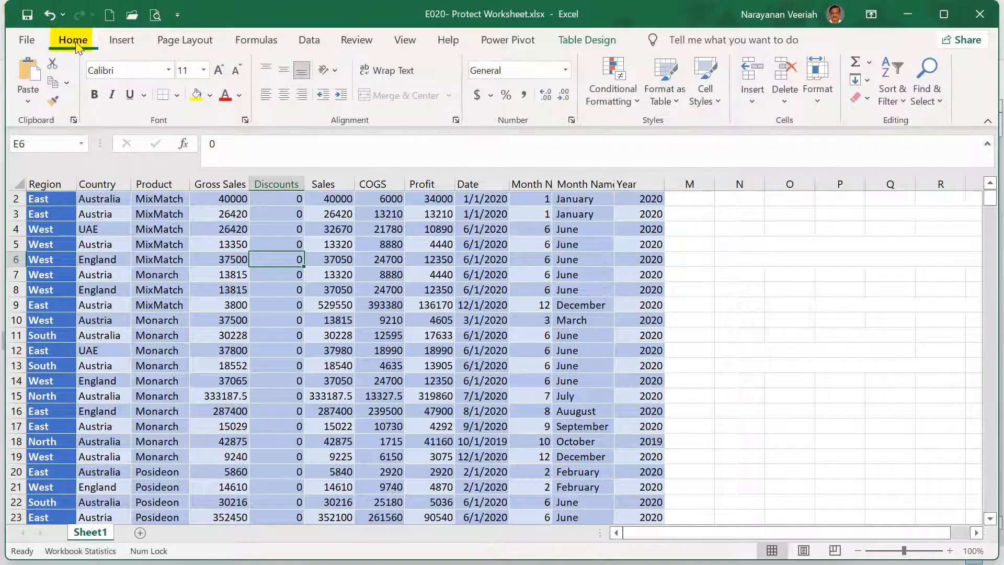
pyautogui.click(819, 106)
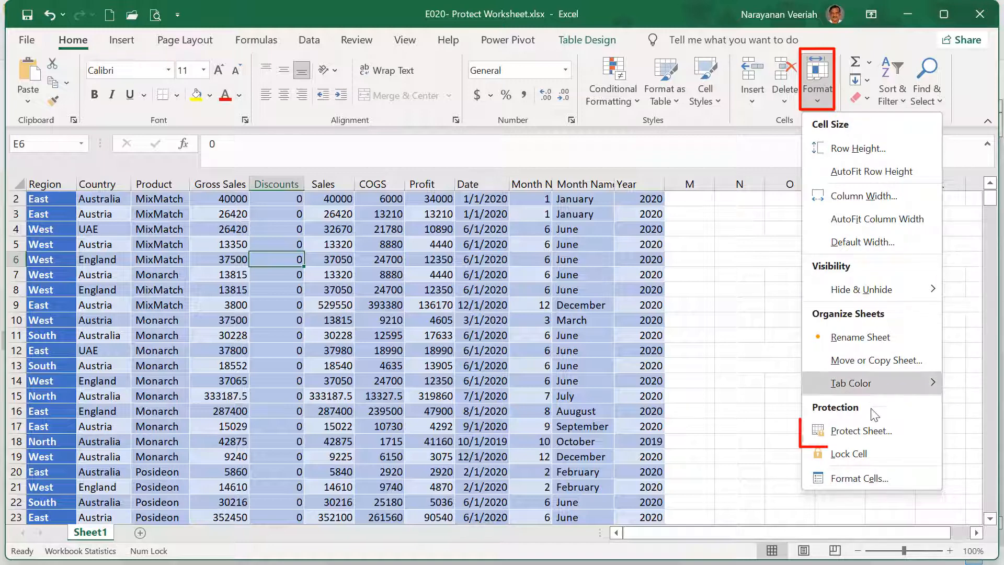
pyautogui.click(871, 432)
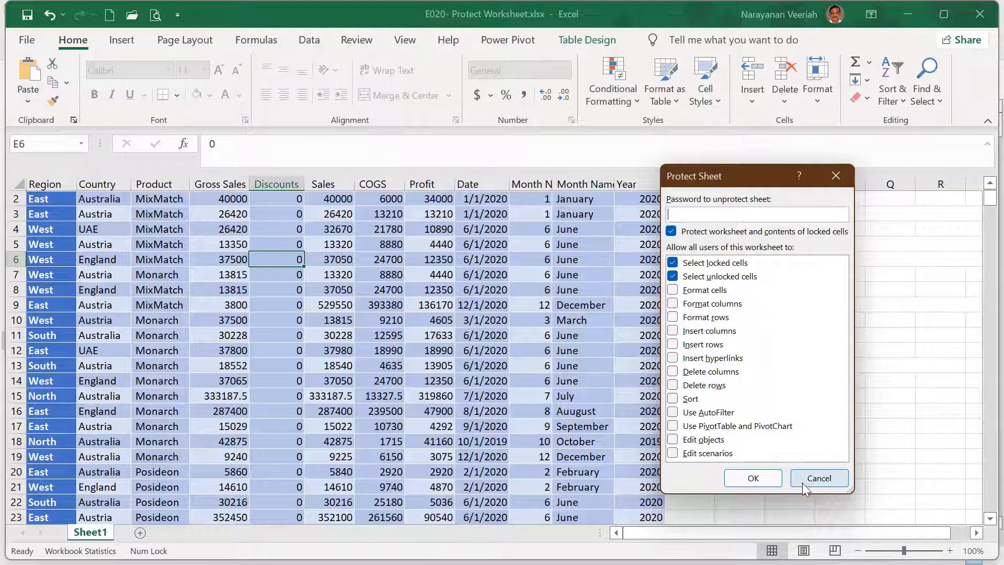
pyautogui.click(817, 478)
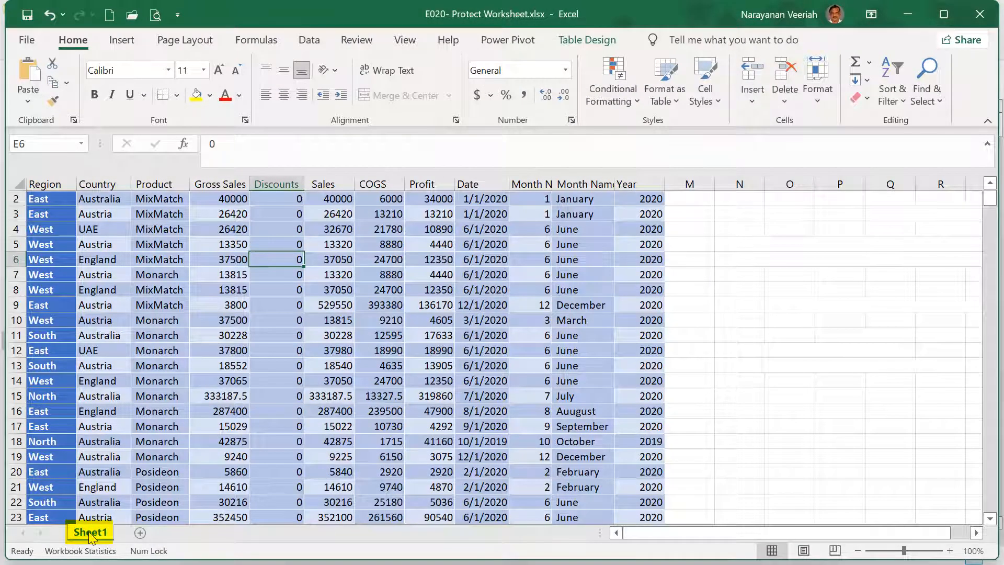
# Step: Protect Sheet1 with a password from its tab menu, allowing only cell selection
pyautogui.rightClick(90, 534)
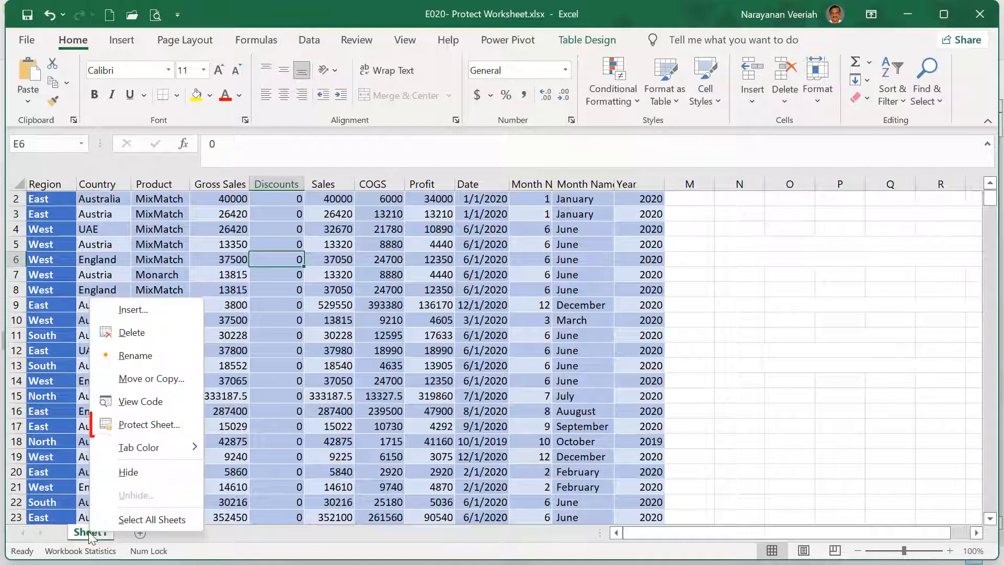
pyautogui.click(135, 424)
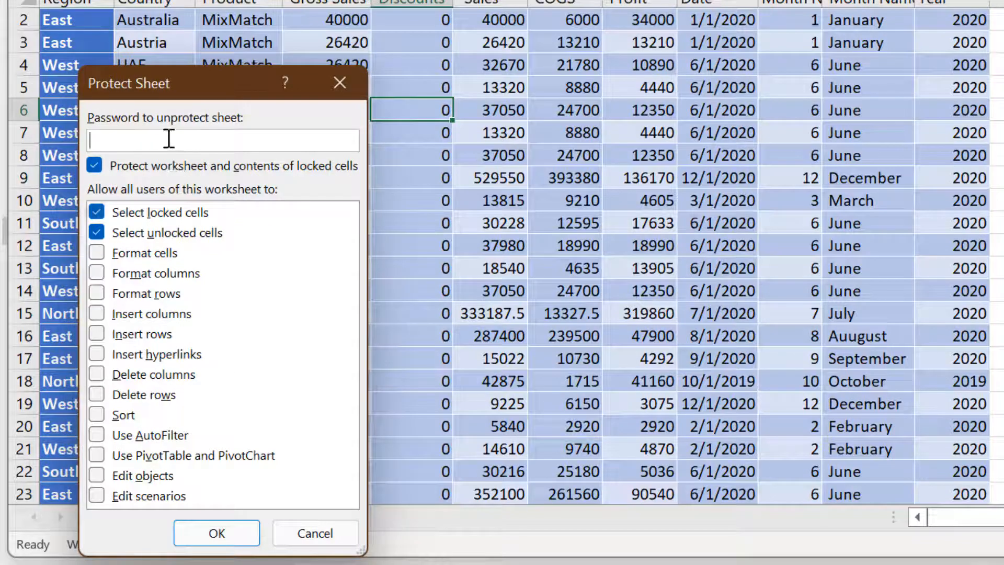
pyautogui.write('1234')
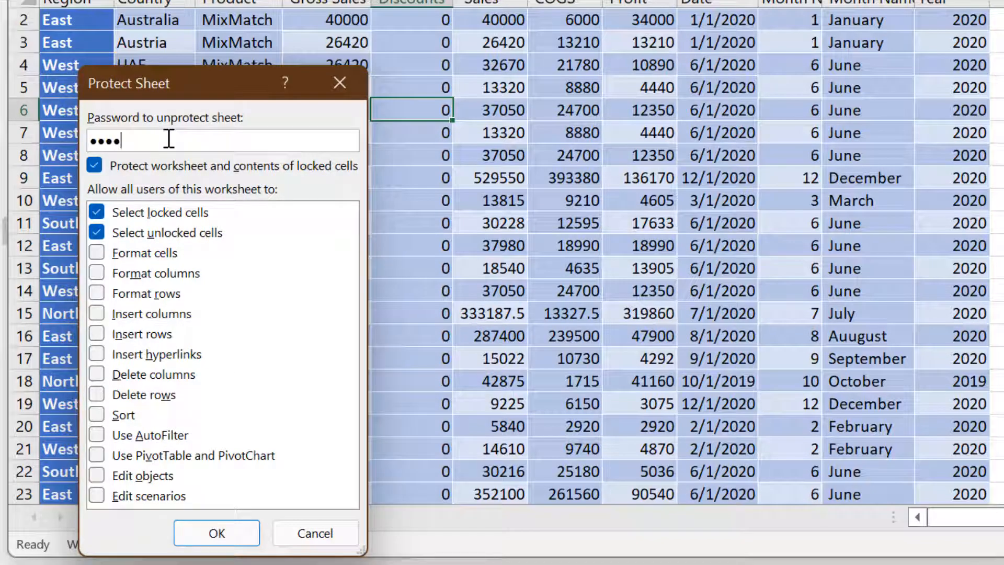
pyautogui.click(226, 537)
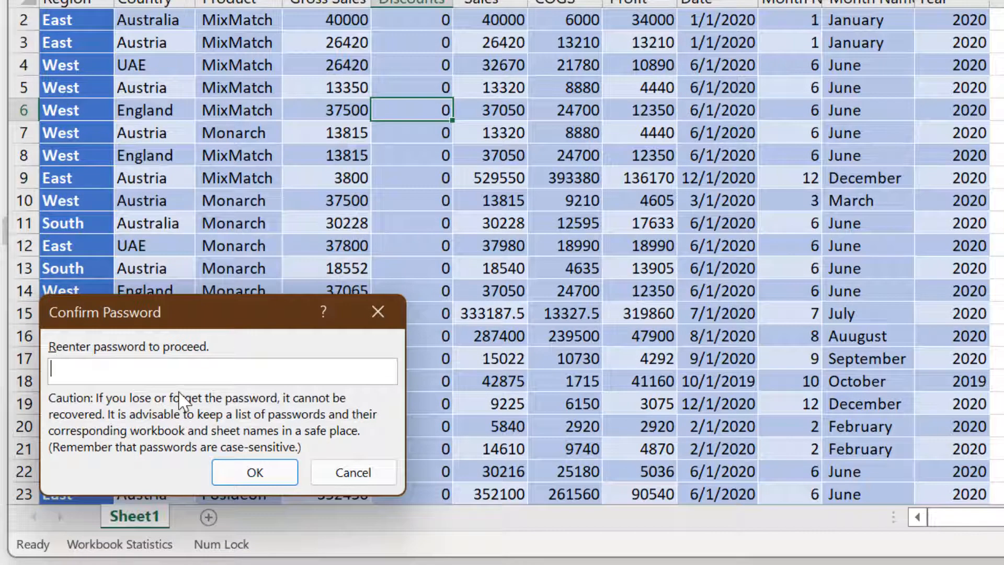
pyautogui.write('1234')
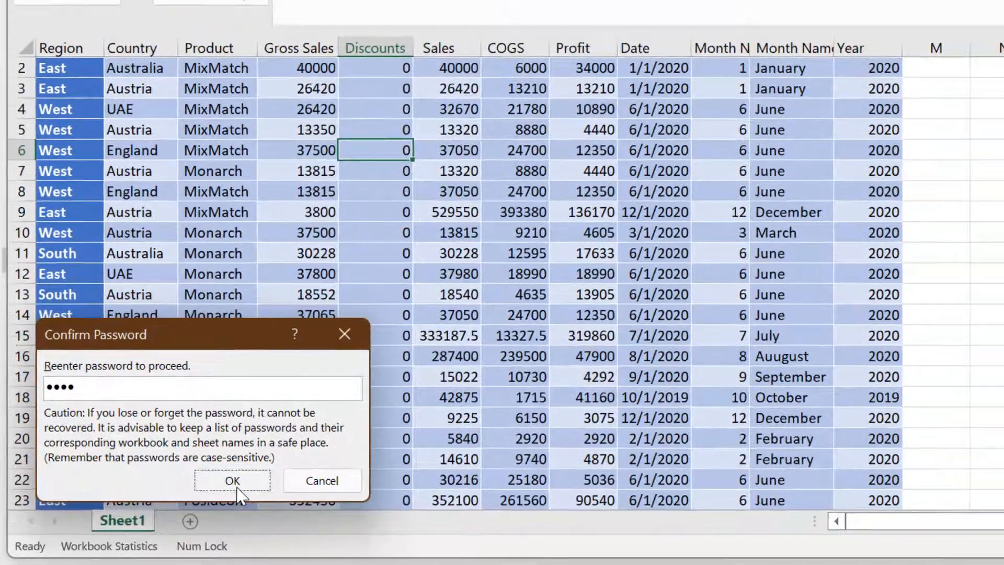
pyautogui.click(235, 487)
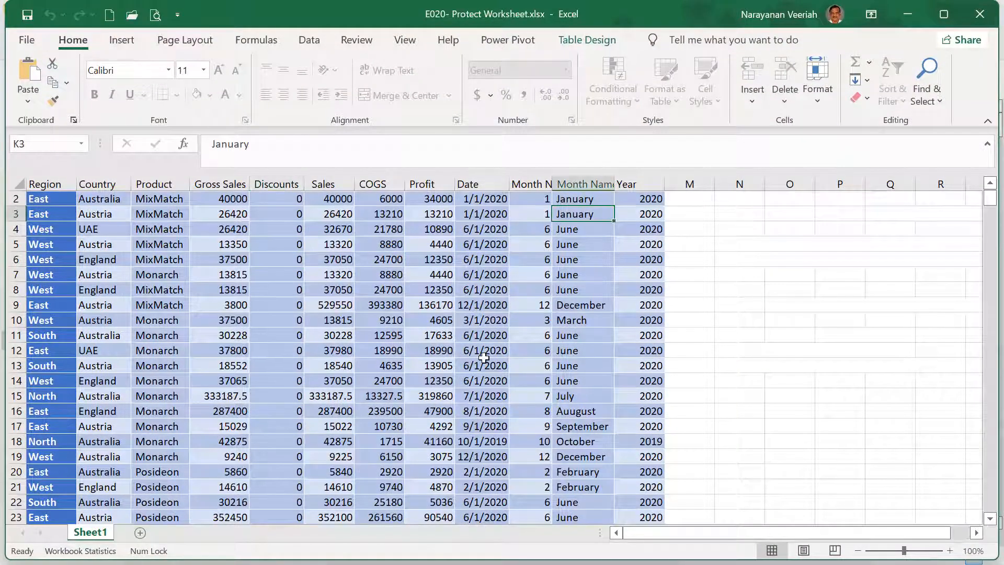
pyautogui.doubleClick(579, 216)
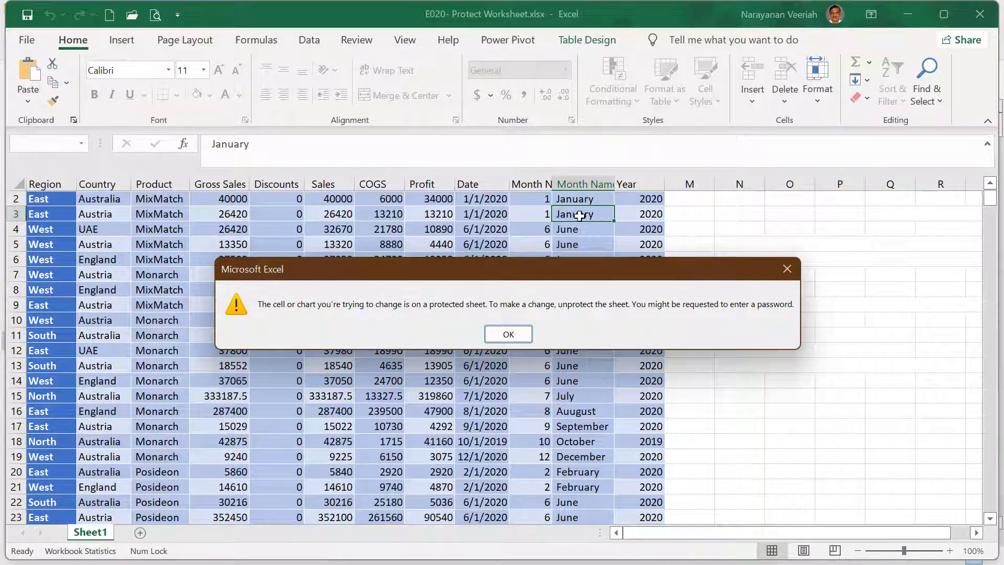
pyautogui.click(510, 334)
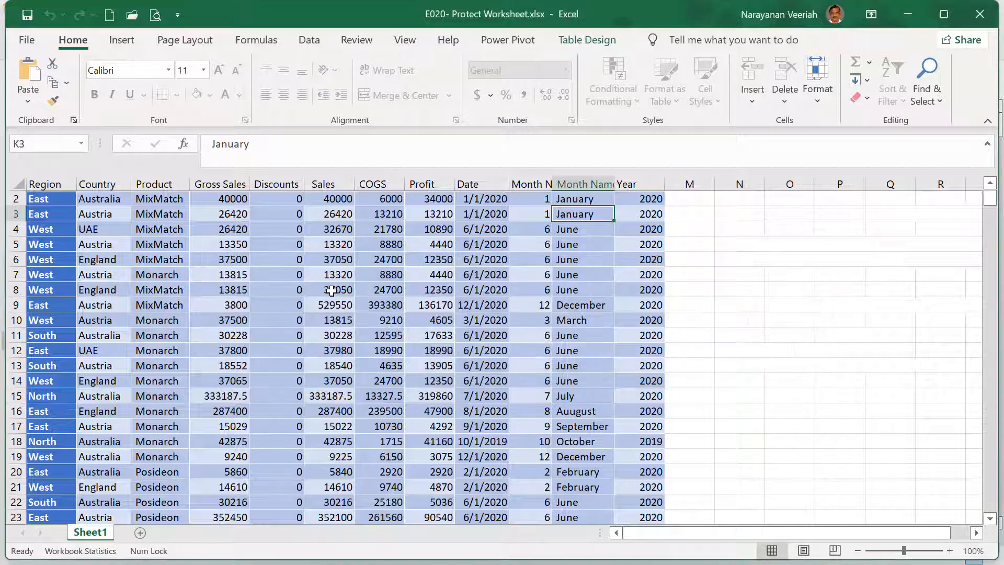
pyautogui.click(332, 290)
pyautogui.rightClick(332, 291)
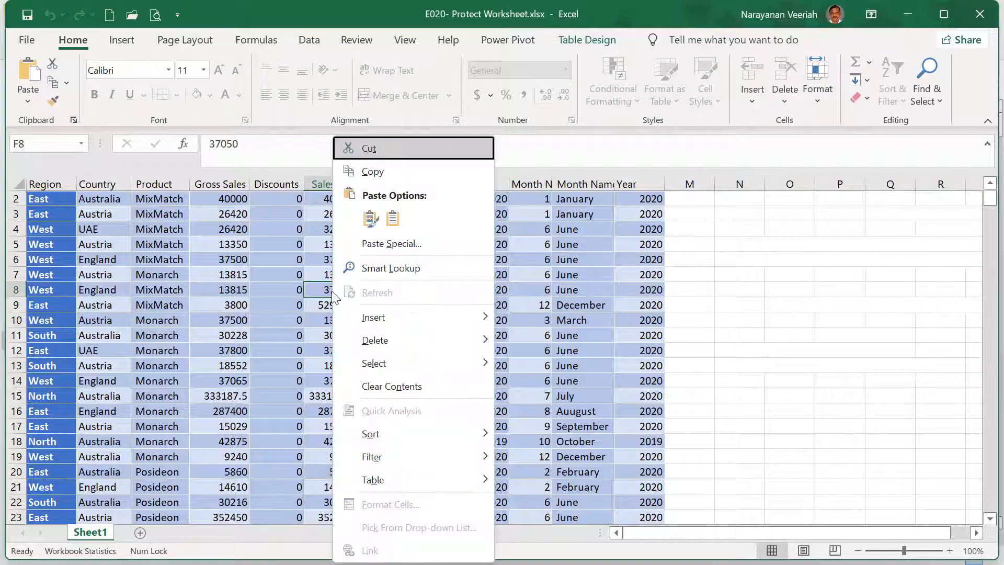
pyautogui.moveTo(368, 317)
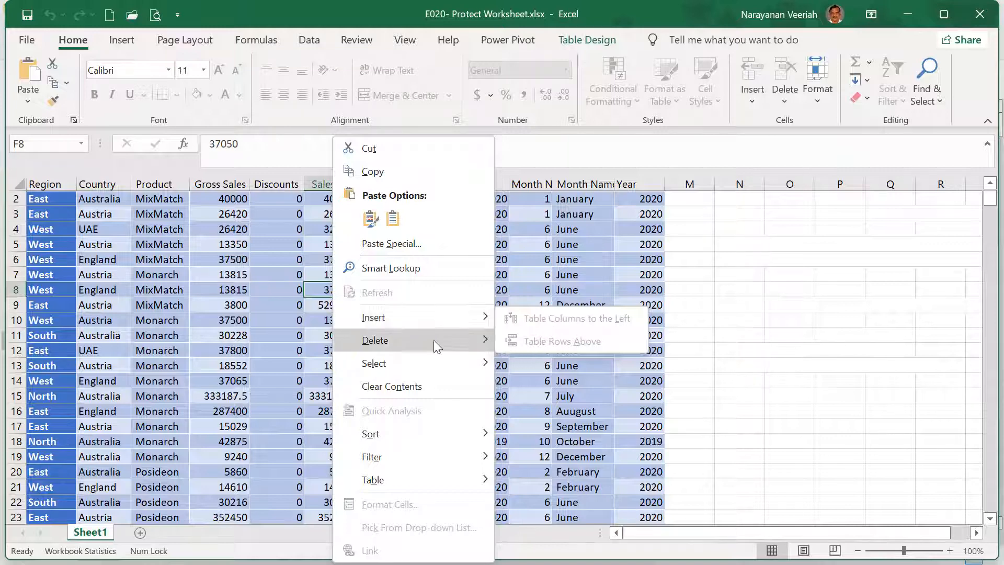
pyautogui.moveTo(419, 340)
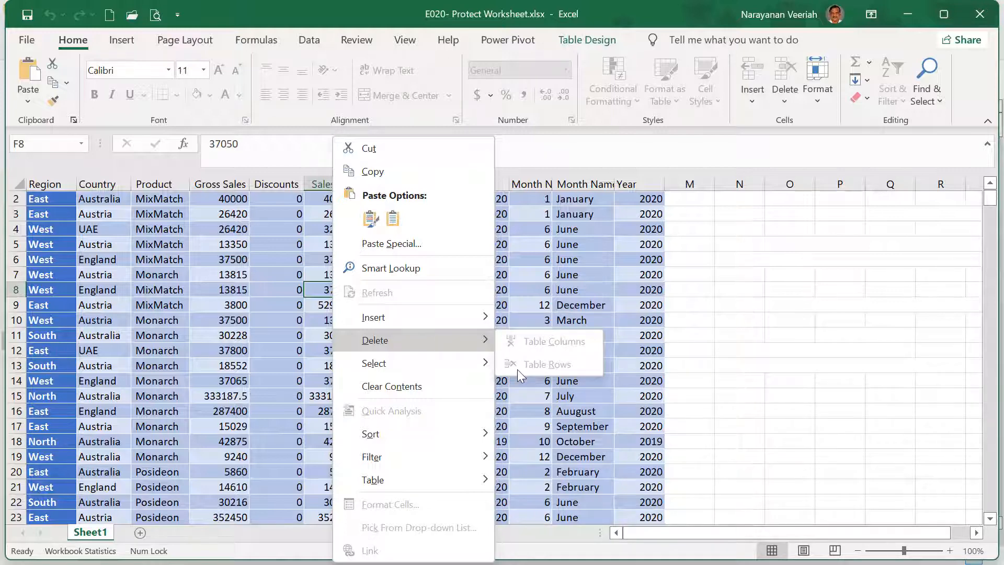
pyautogui.press('Escape')
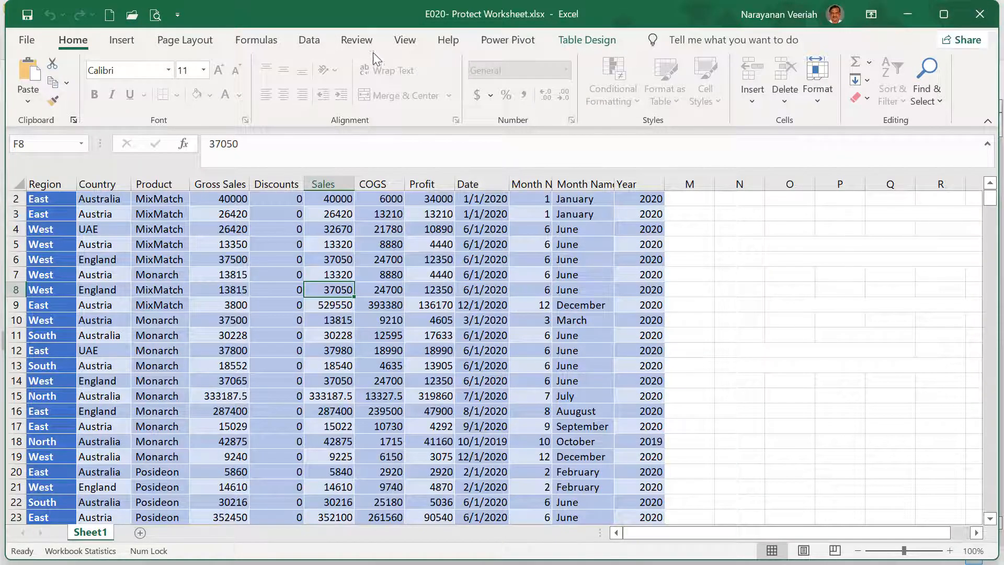
# Step: Unprotect Sheet1 with its password and change the F8 Sales value to 67648
pyautogui.click(357, 40)
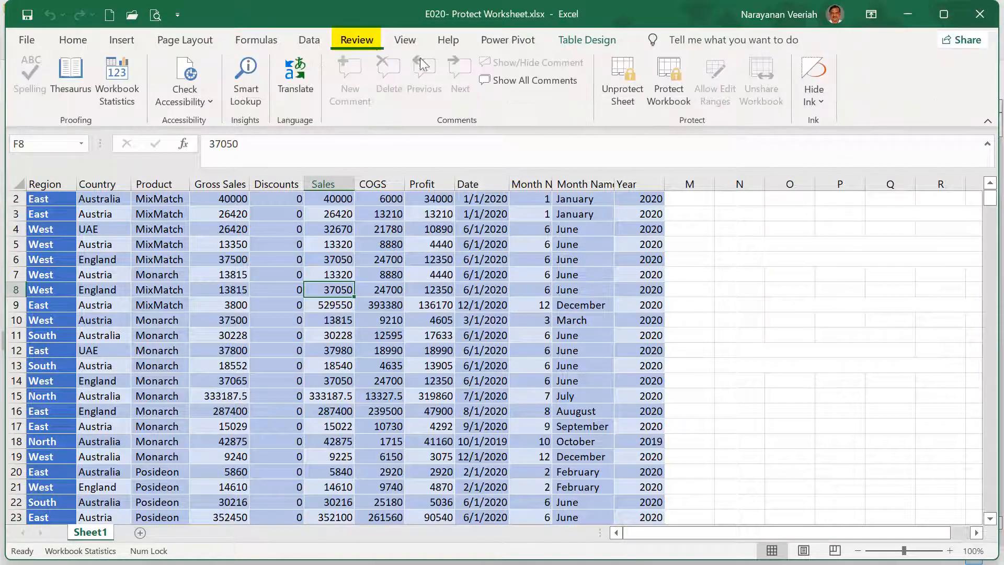
pyautogui.click(621, 95)
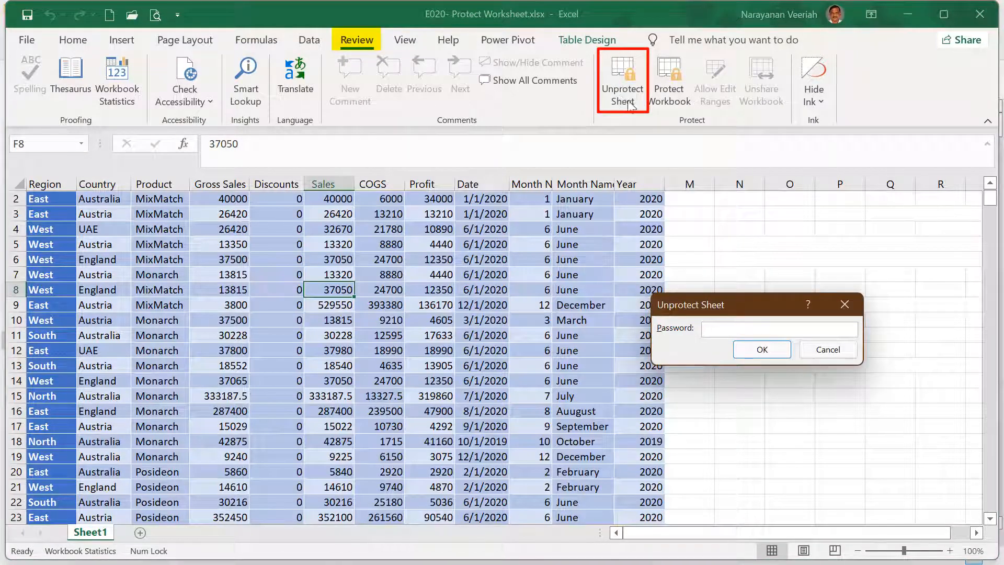
pyautogui.click(816, 350)
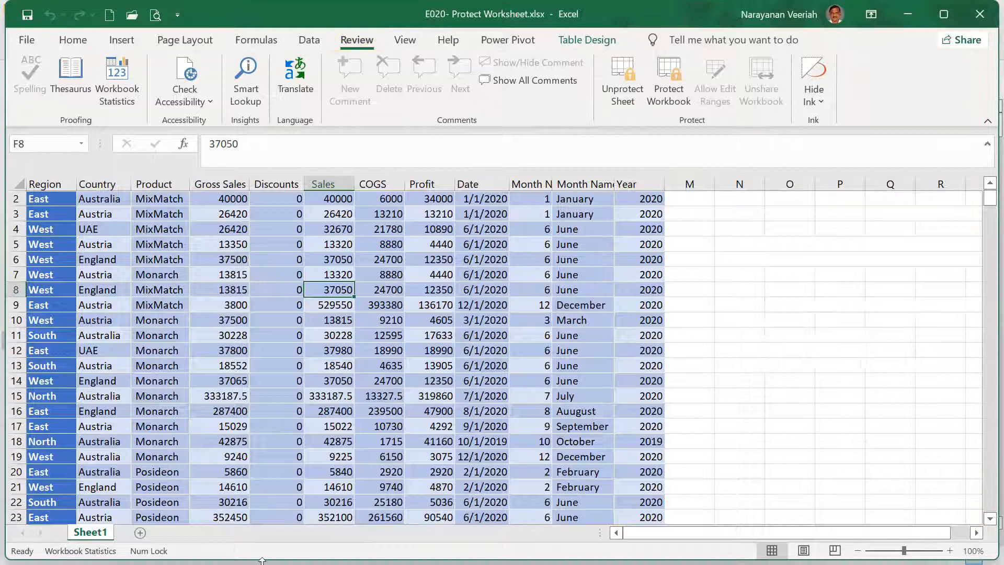
pyautogui.rightClick(92, 537)
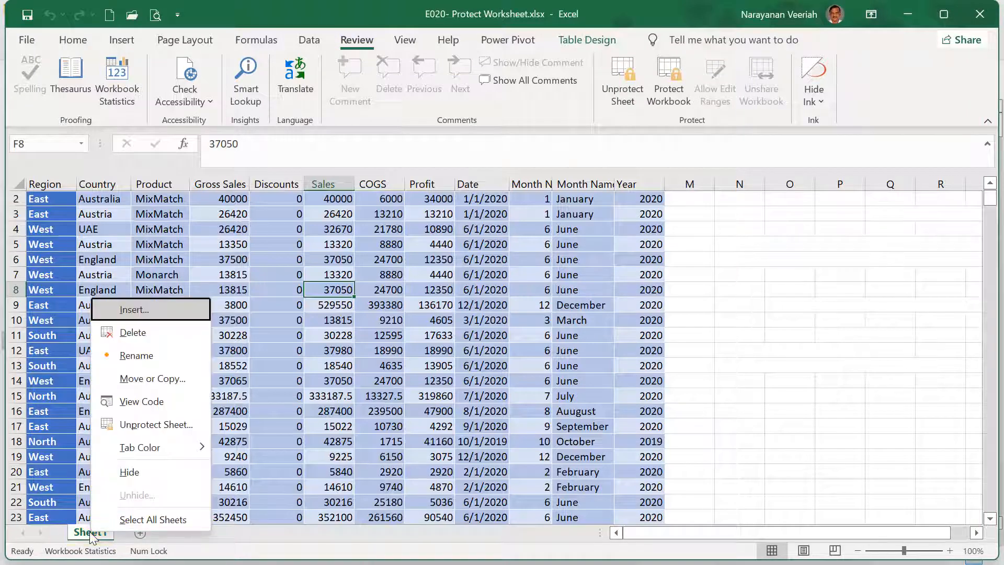
pyautogui.click(150, 428)
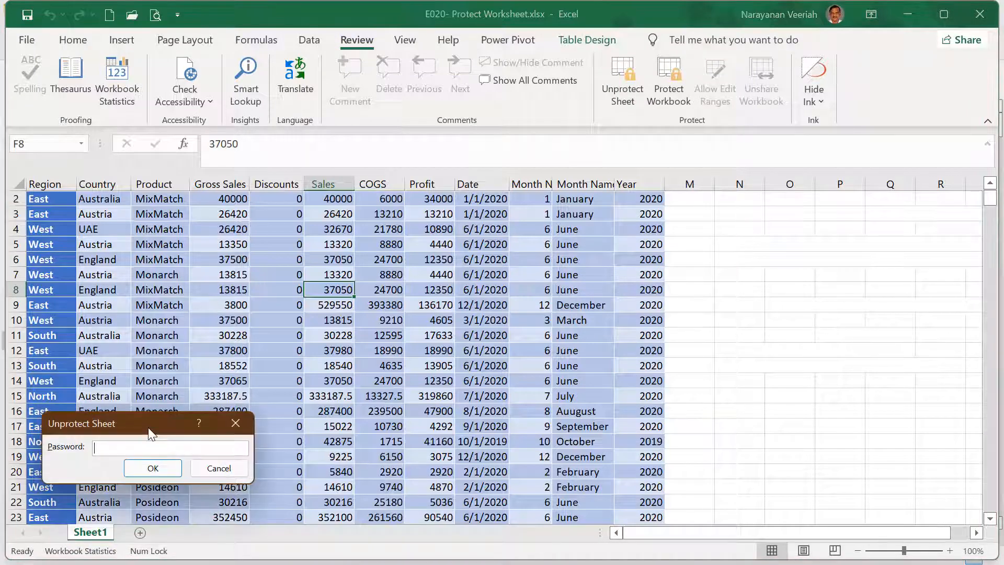
pyautogui.write('1234')
pyautogui.click(154, 468)
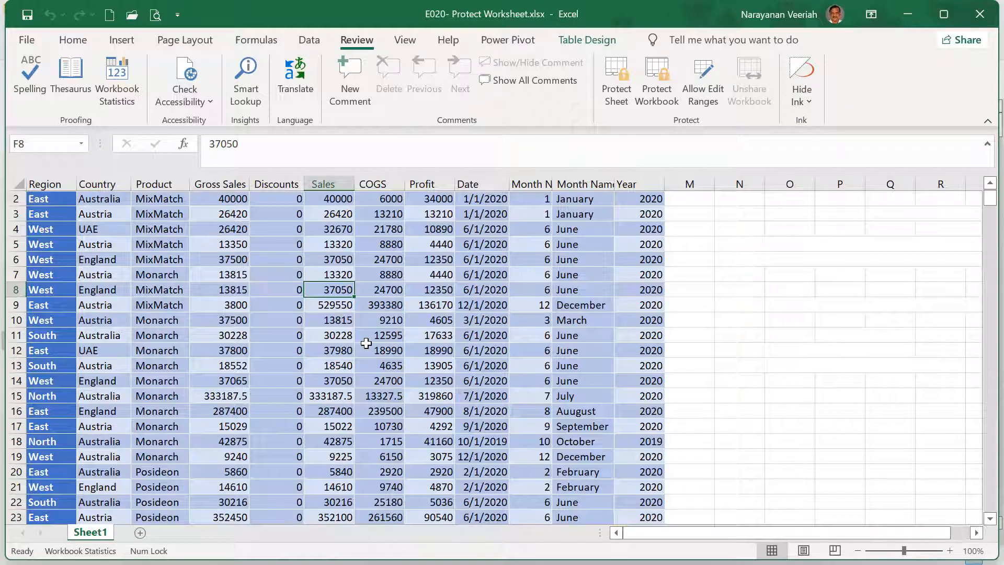
pyautogui.write('67648')
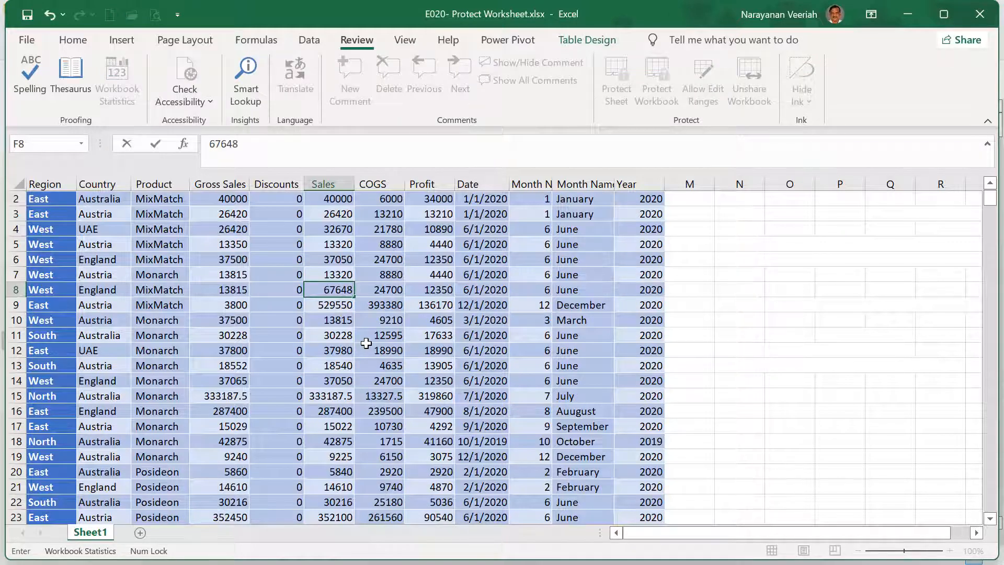
pyautogui.click(392, 366)
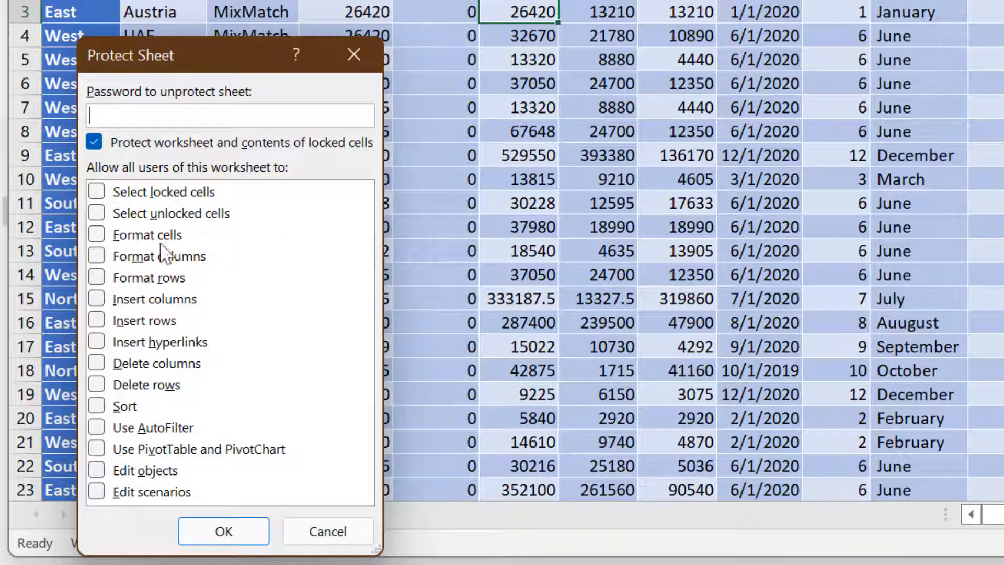
# Step: Re-protect the sheet with a password, permitting insert and delete of columns and rows
pyautogui.click(98, 299)
pyautogui.click(97, 321)
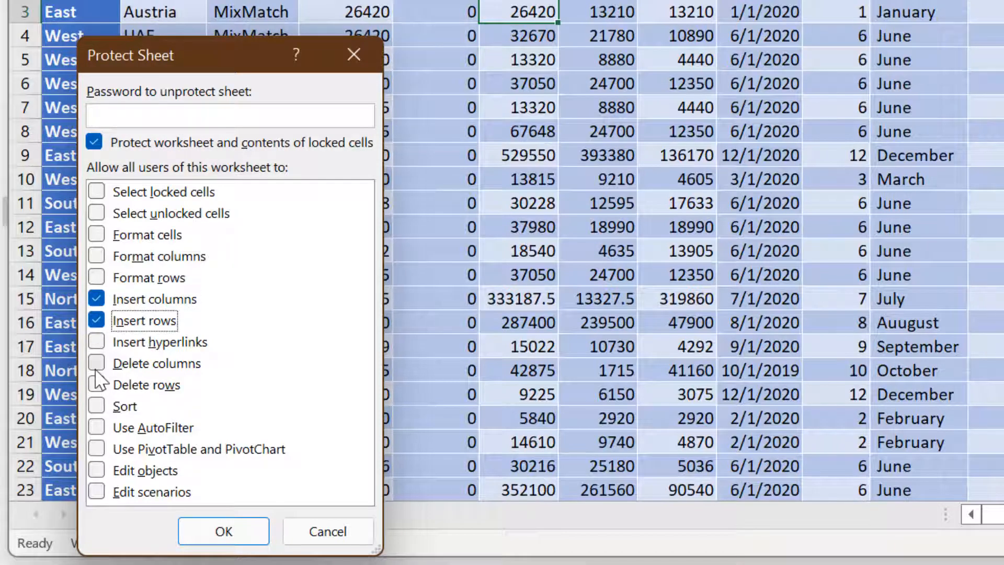
pyautogui.click(96, 364)
pyautogui.click(96, 387)
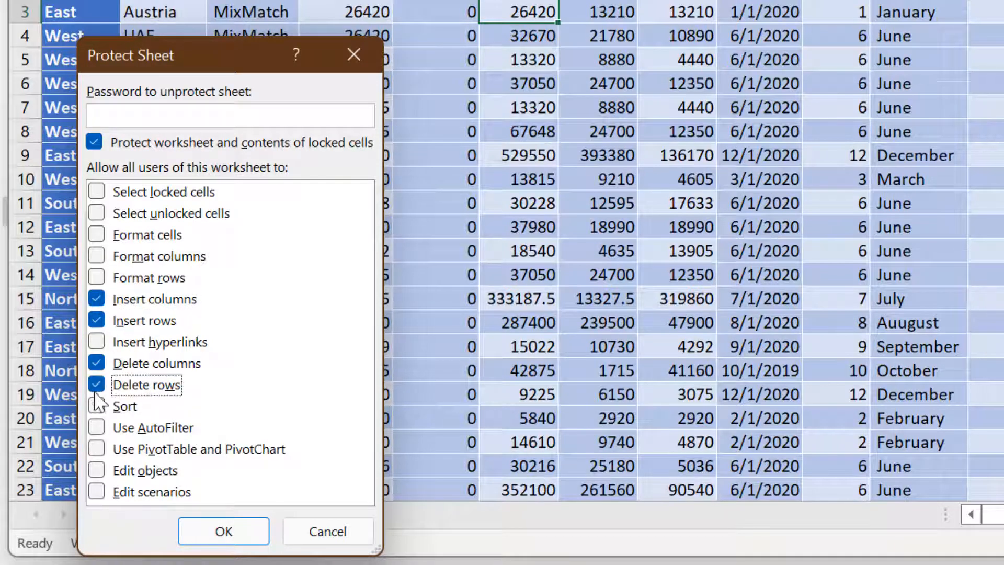
pyautogui.click(167, 115)
pyautogui.write('1234')
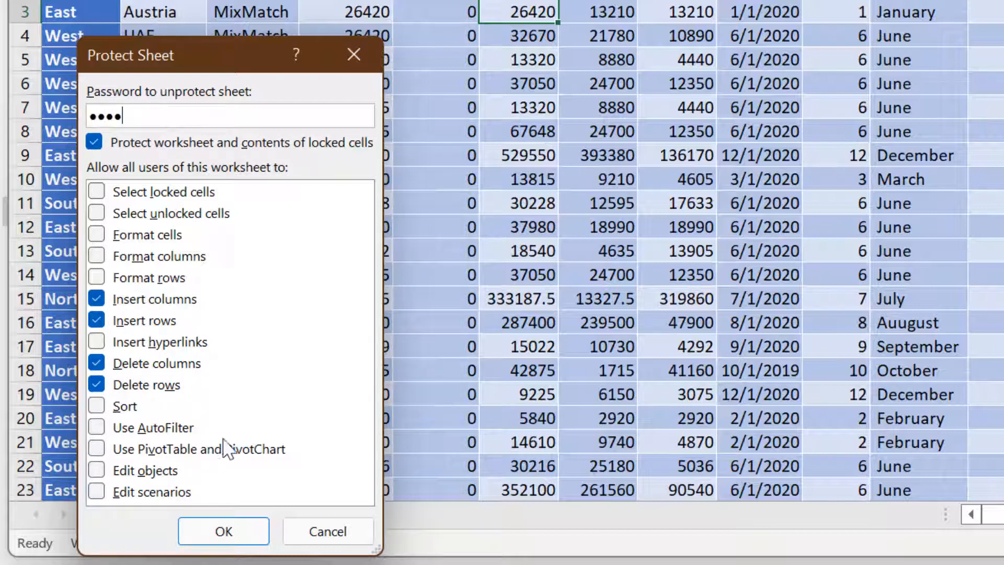
pyautogui.click(244, 531)
pyautogui.write('1234')
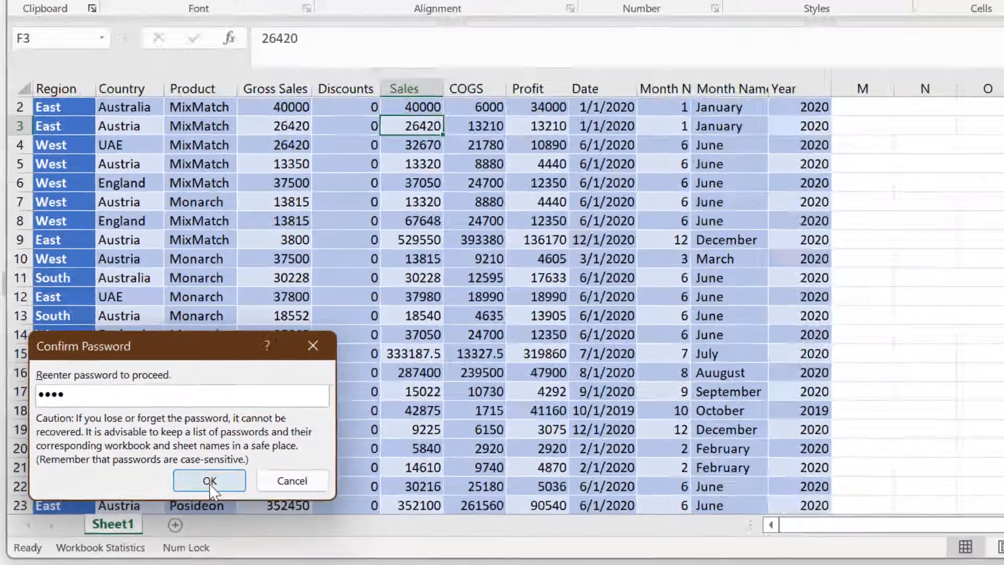
pyautogui.click(264, 463)
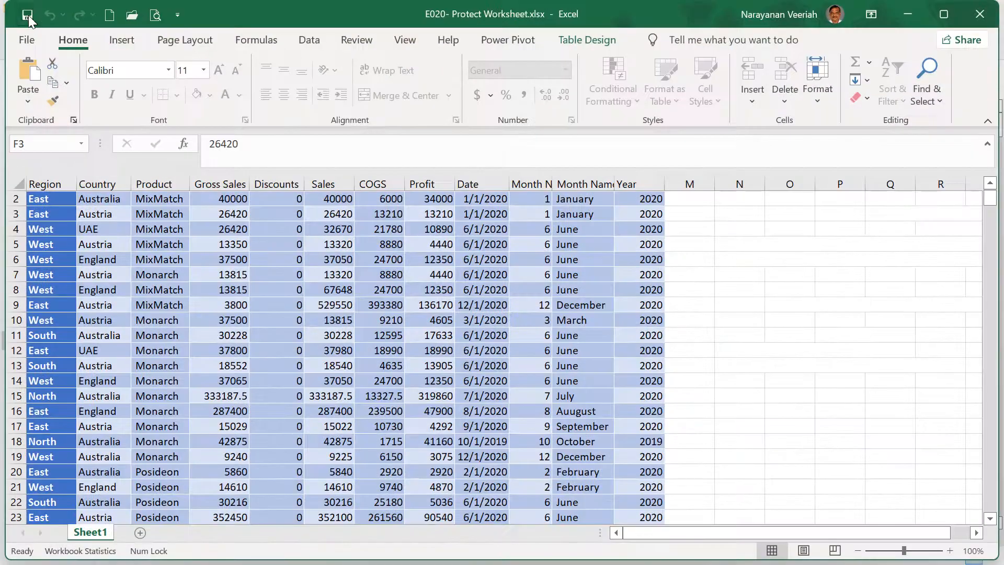
pyautogui.click(331, 215)
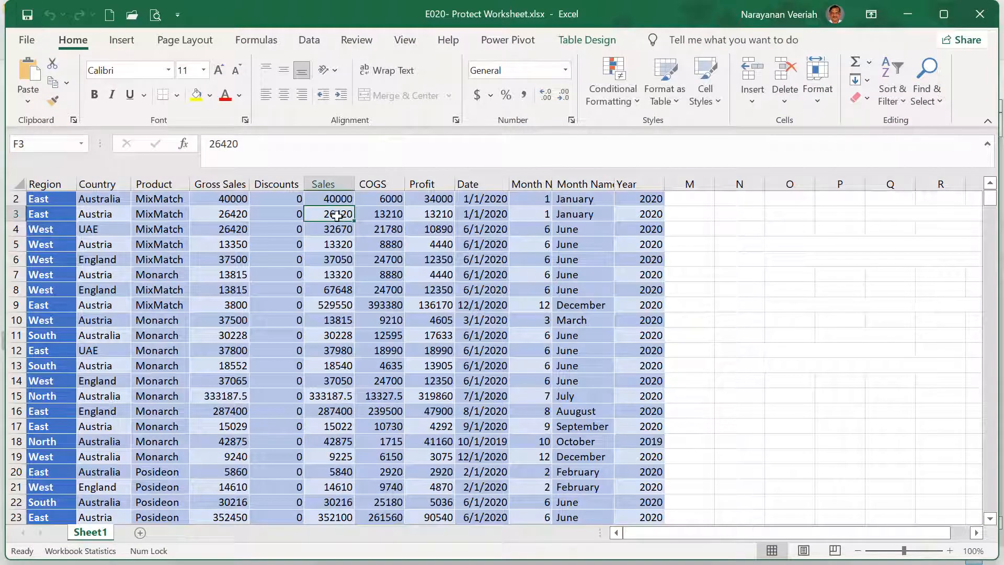
pyautogui.rightClick(336, 215)
pyautogui.moveTo(394, 293)
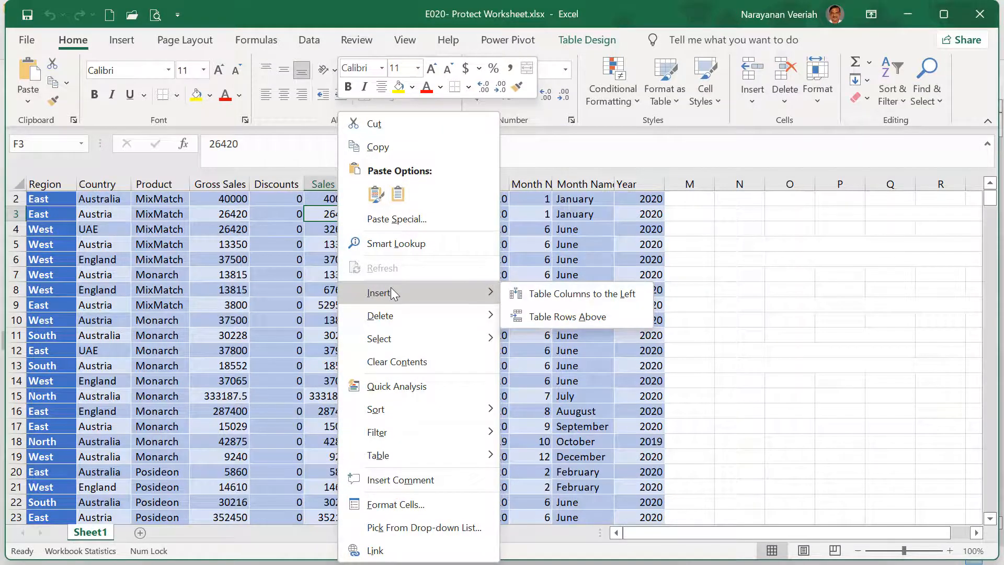
pyautogui.moveTo(394, 315)
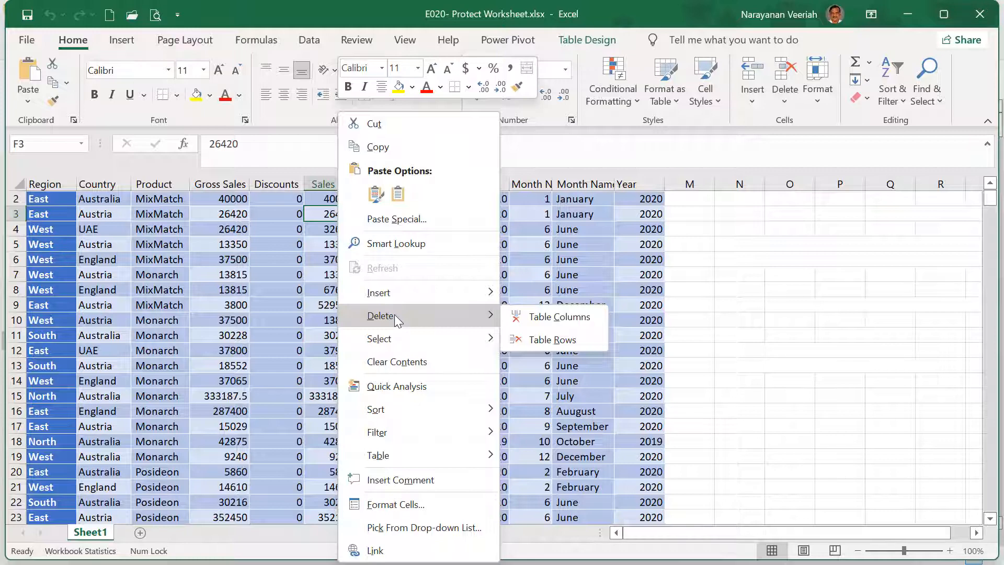
pyautogui.press('Escape')
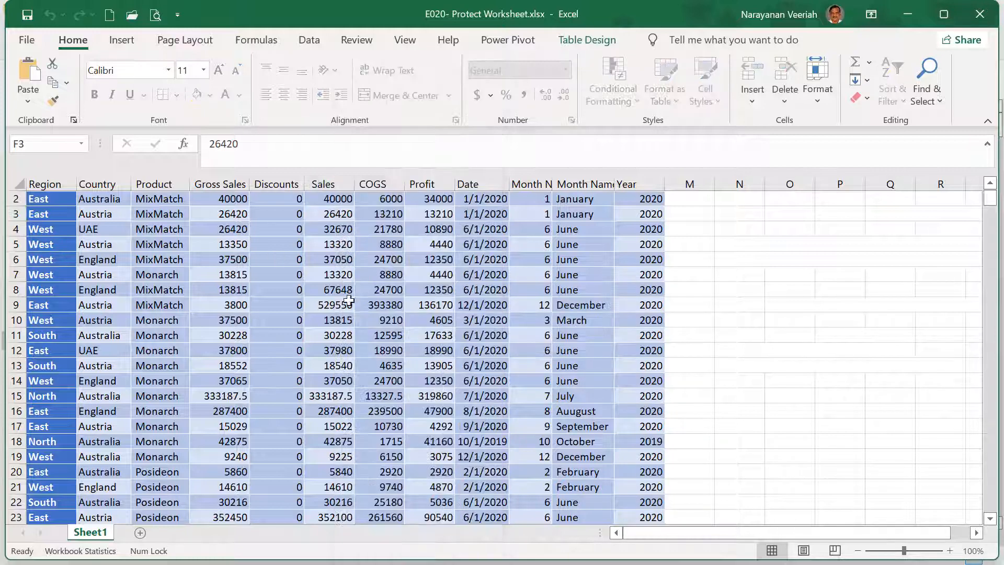
pyautogui.rightClick(376, 216)
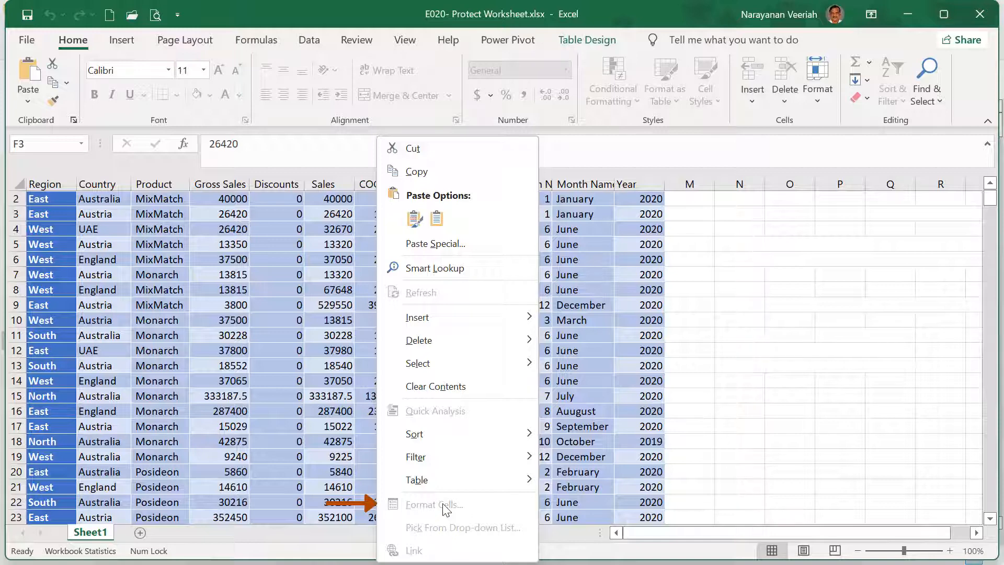
pyautogui.press('Escape')
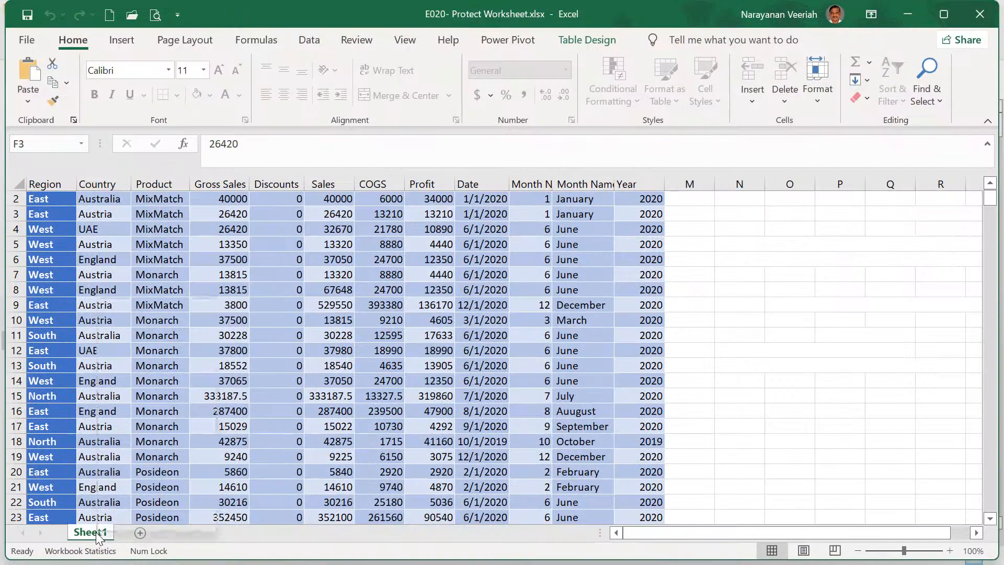
# Step: Unprotect Sheet1 from its tab menu by entering the sheet password
pyautogui.rightClick(96, 532)
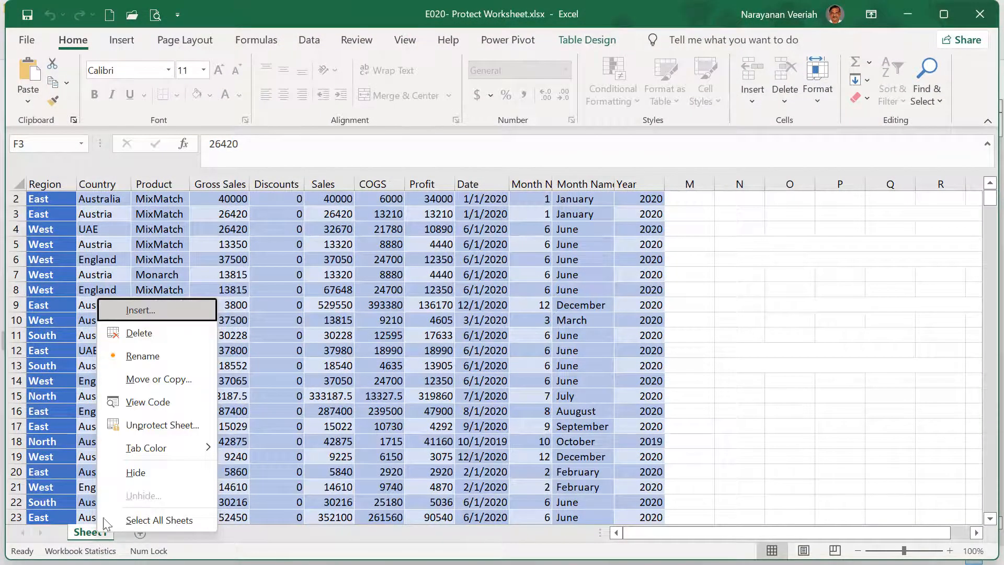
pyautogui.click(142, 428)
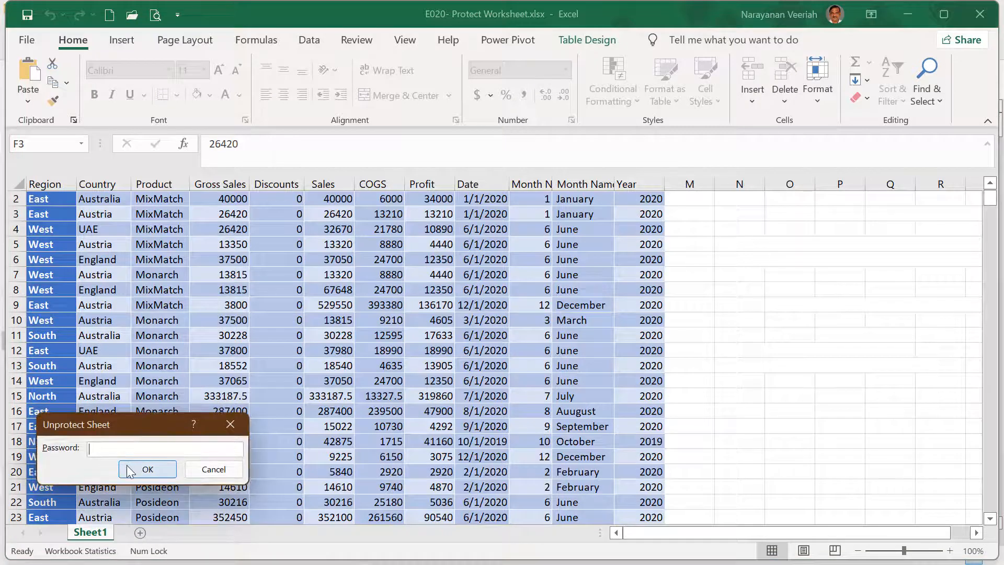
pyautogui.write('••••')
pyautogui.click(145, 472)
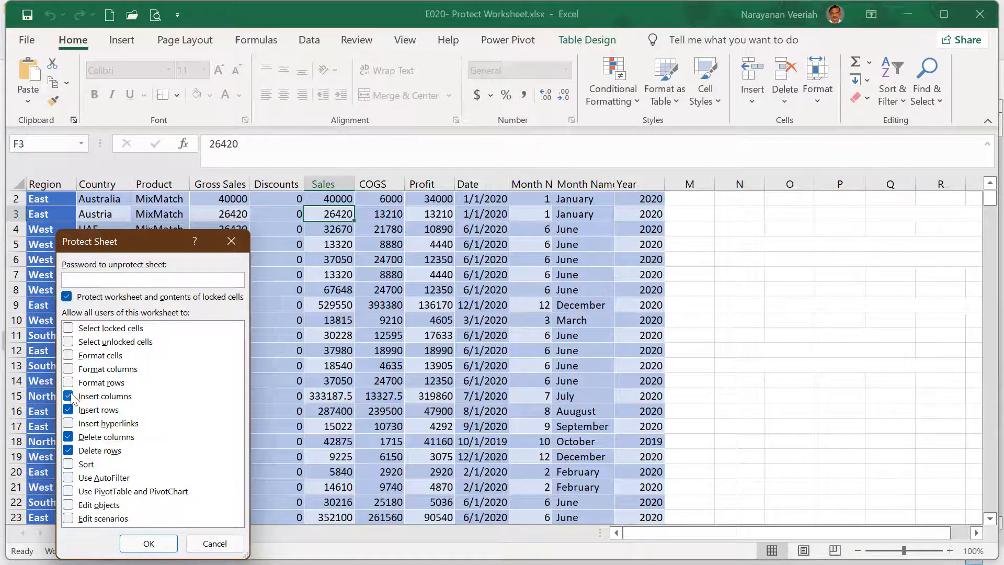
# Step: Protect the sheet again with inserting and deleting of columns and rows disallowed
pyautogui.click(69, 397)
pyautogui.click(69, 410)
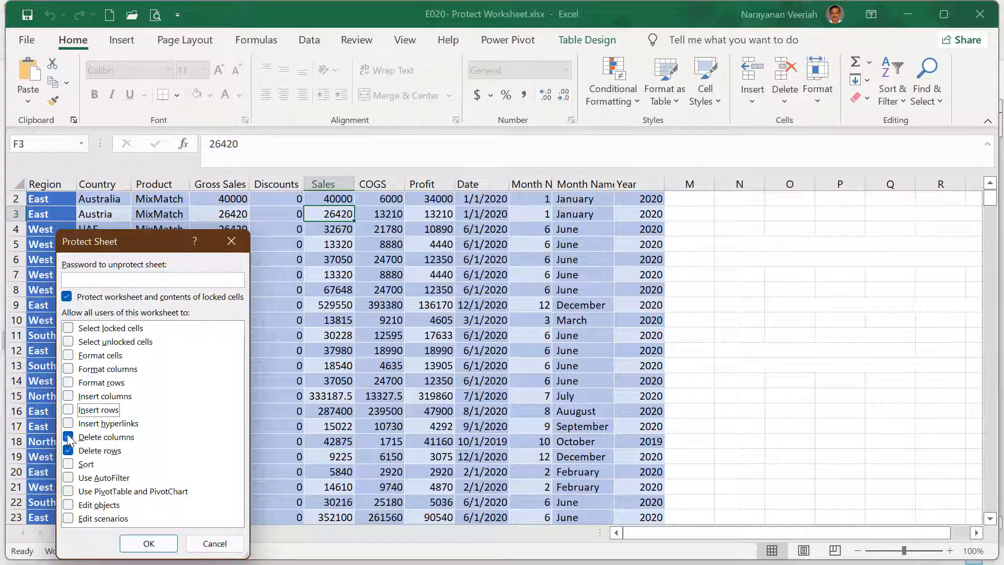
pyautogui.click(69, 436)
pyautogui.click(68, 450)
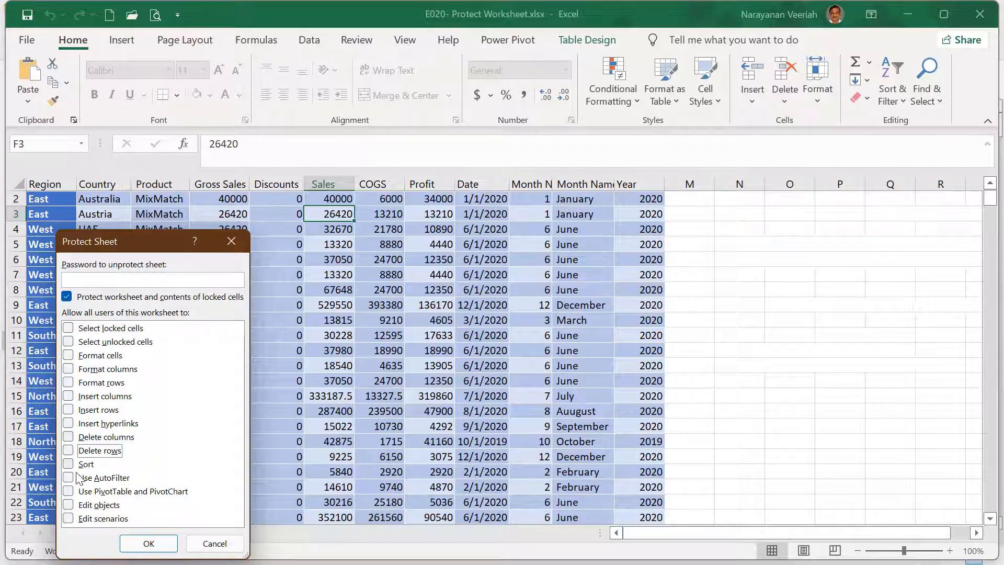
pyautogui.click(148, 543)
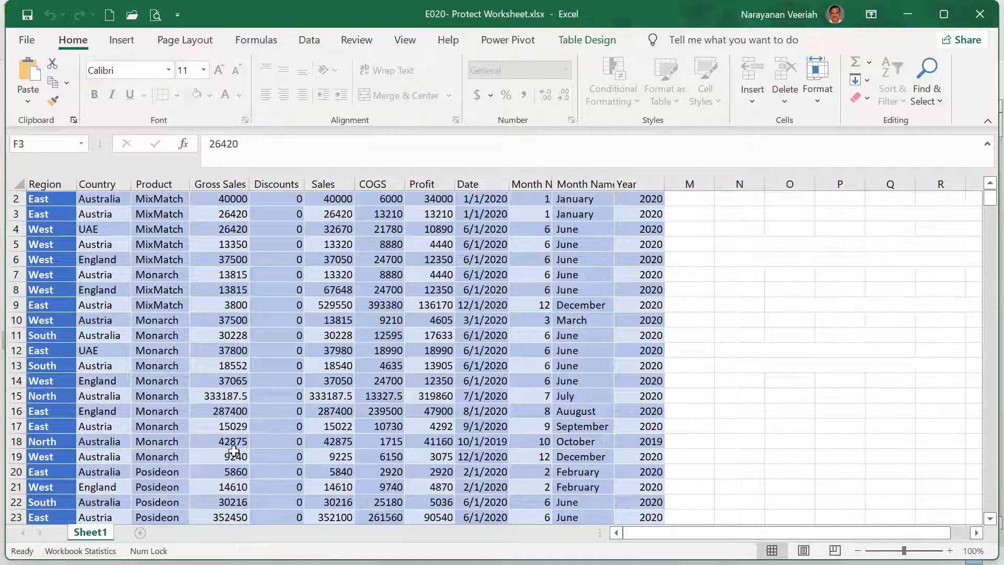
# Step: Open Allow Edit Ranges from the Review tab and start a new range named Range1
pyautogui.click(360, 41)
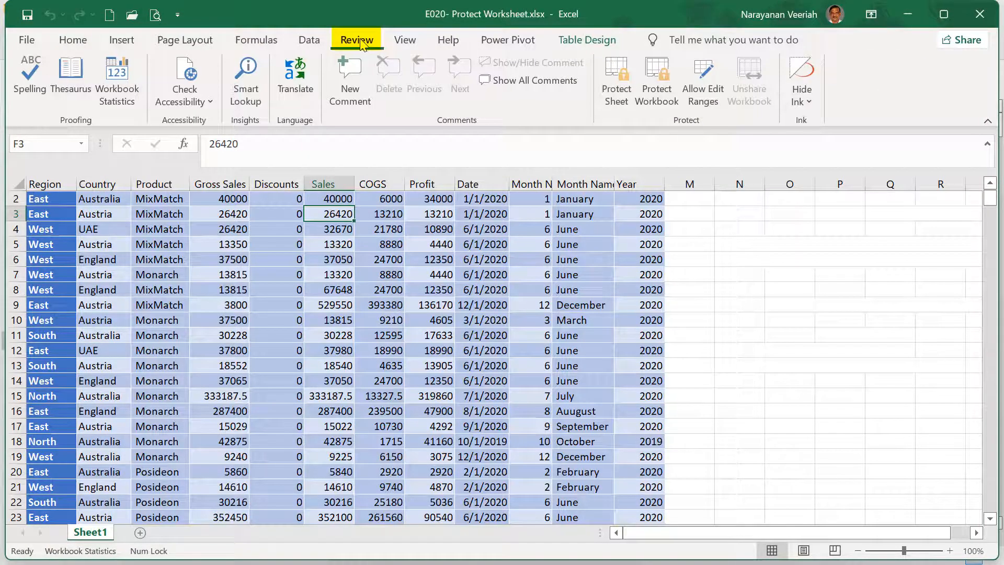
pyautogui.click(702, 100)
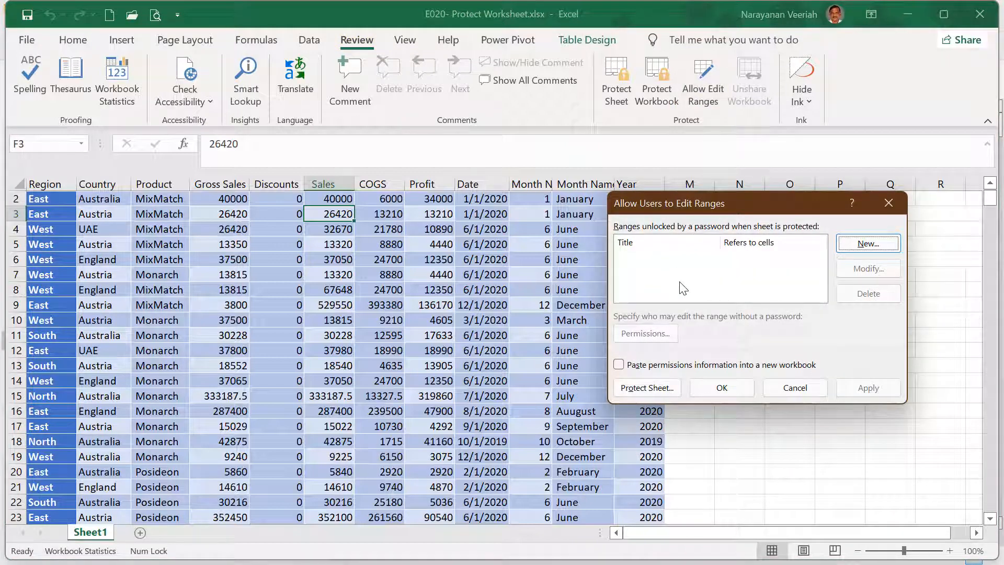
pyautogui.click(866, 249)
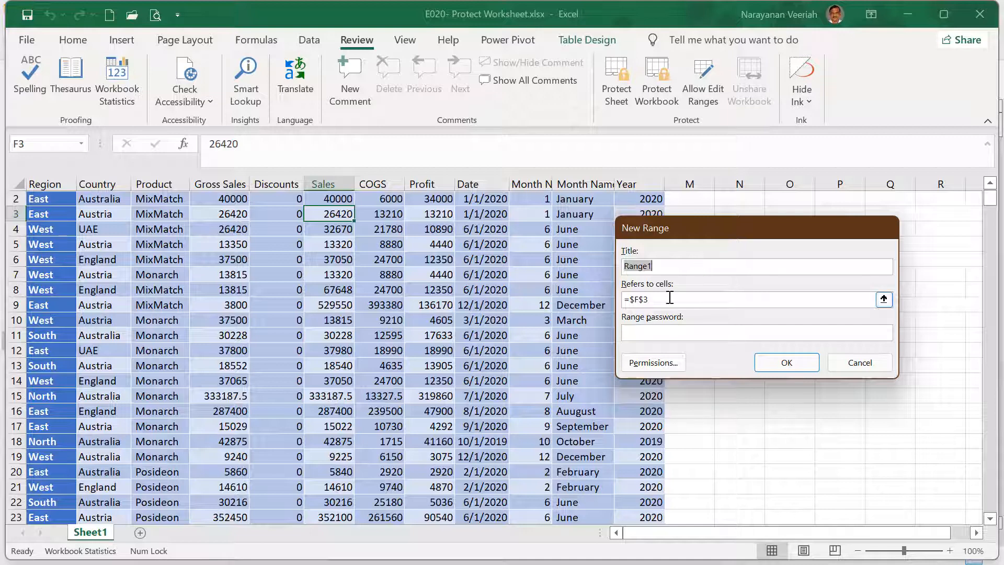
# Step: Set Range1 to refer to F2:G23 and H2:H23 and confirm it
pyautogui.moveTo(658, 297); pyautogui.dragTo(631, 298)
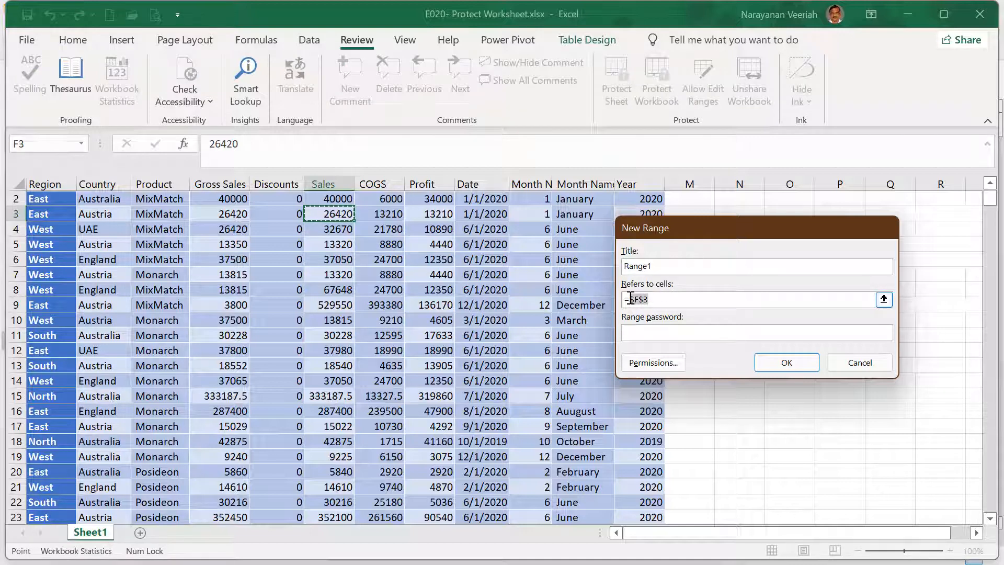
pyautogui.click(349, 199)
pyautogui.moveTo(350, 200); pyautogui.dragTo(390, 513)
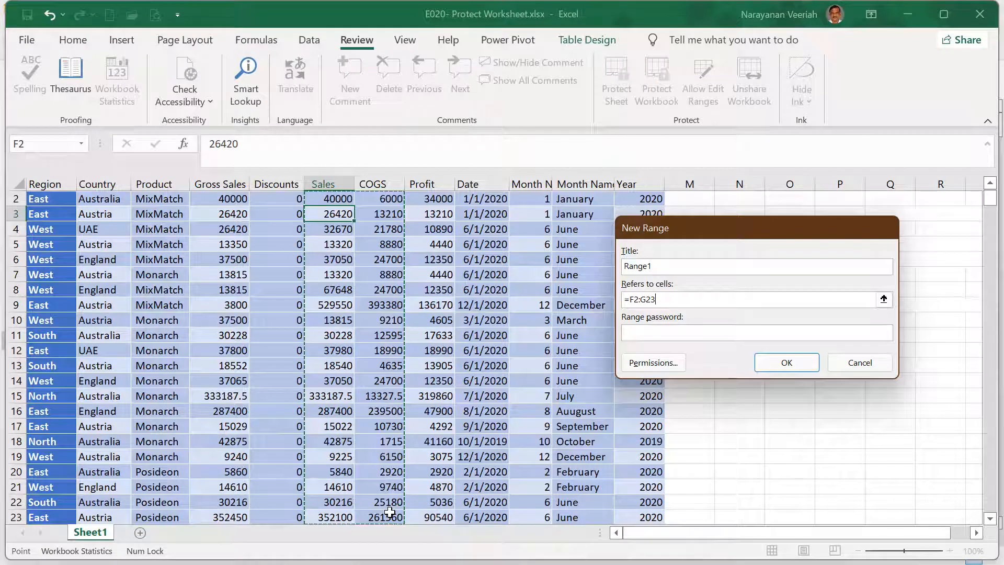
pyautogui.write(',')
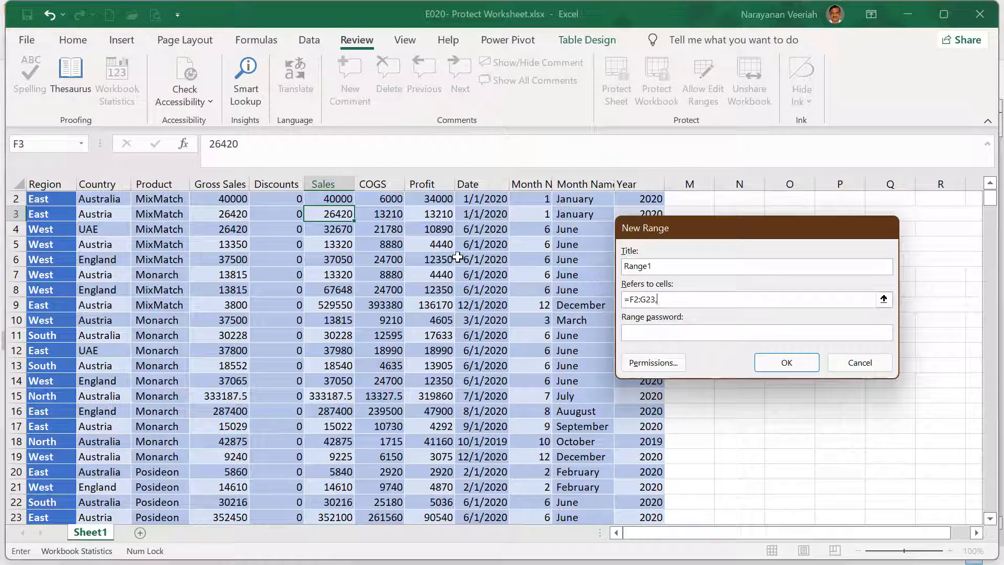
pyautogui.moveTo(436, 201); pyautogui.dragTo(433, 515)
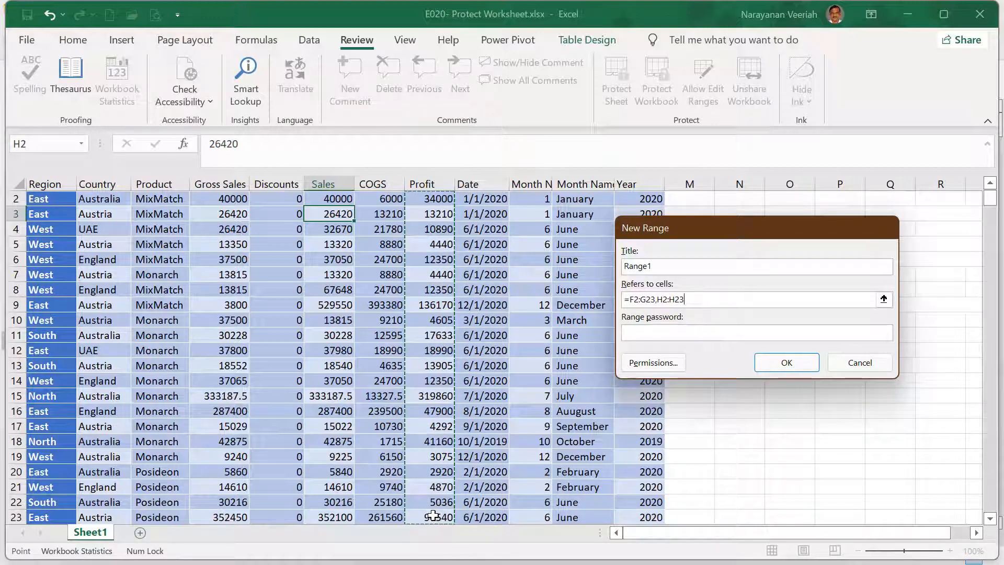
pyautogui.click(786, 362)
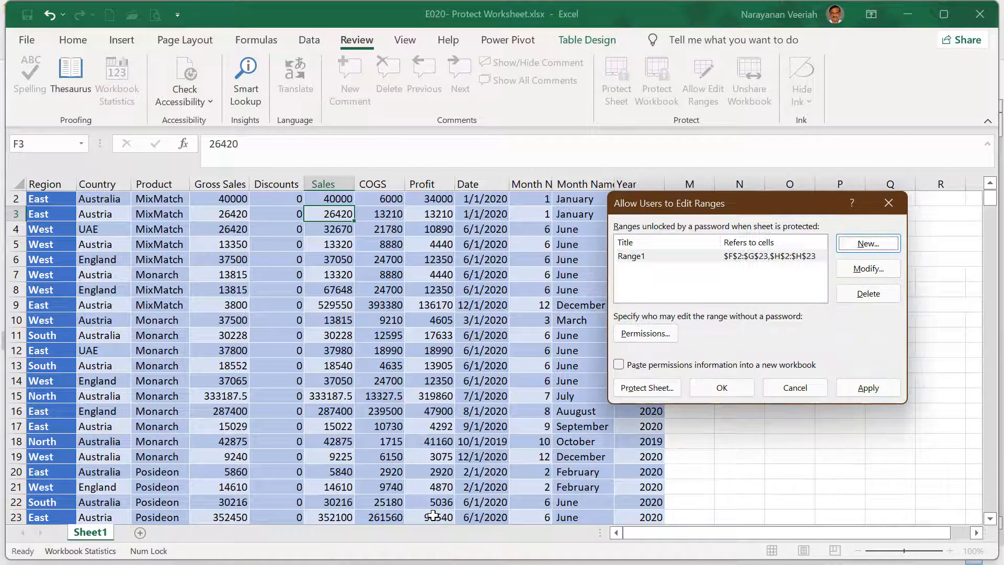
# Step: Review Range1's permissions without changes, then open Protect Sheet from the ranges dialog
pyautogui.click(673, 258)
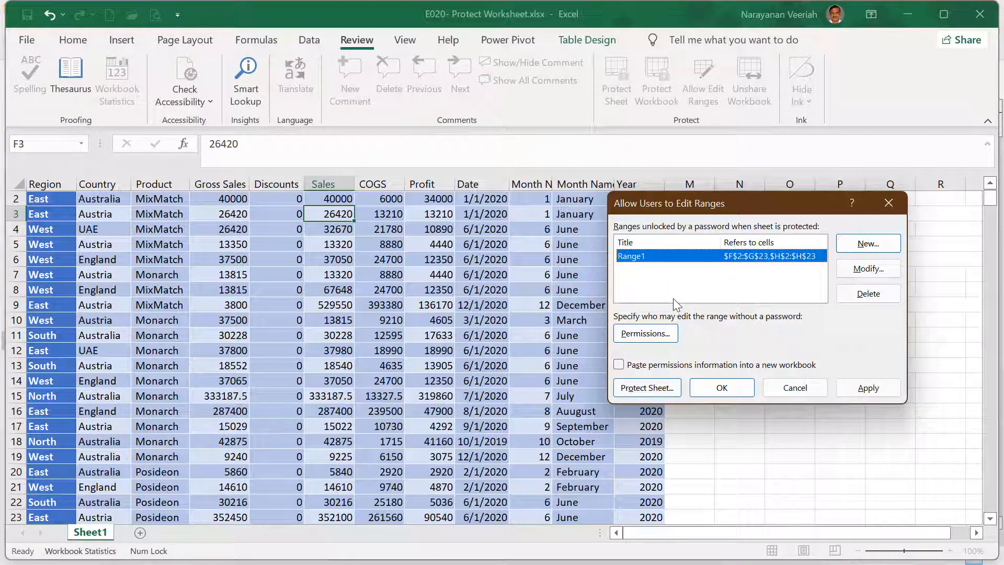
pyautogui.click(645, 335)
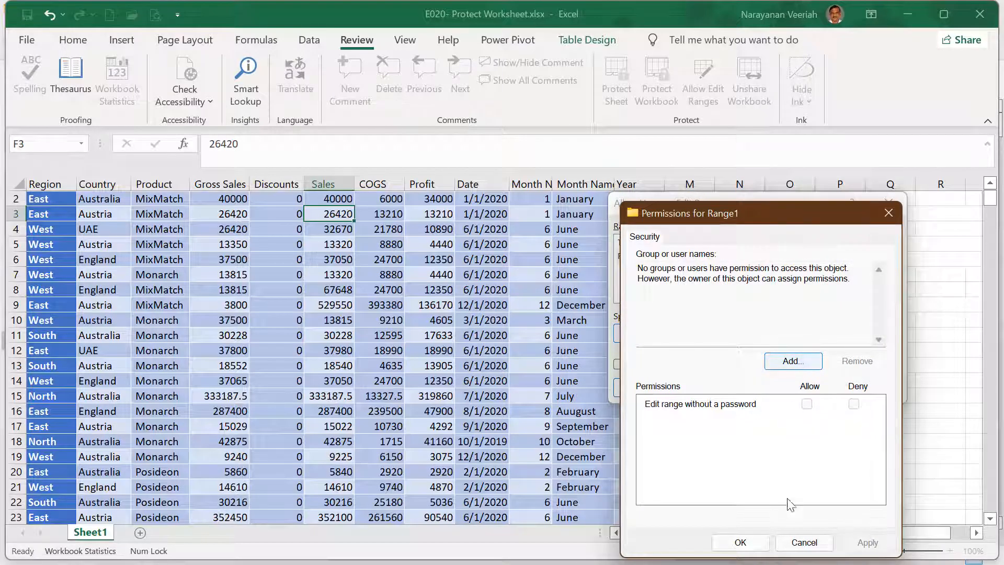
pyautogui.click(804, 544)
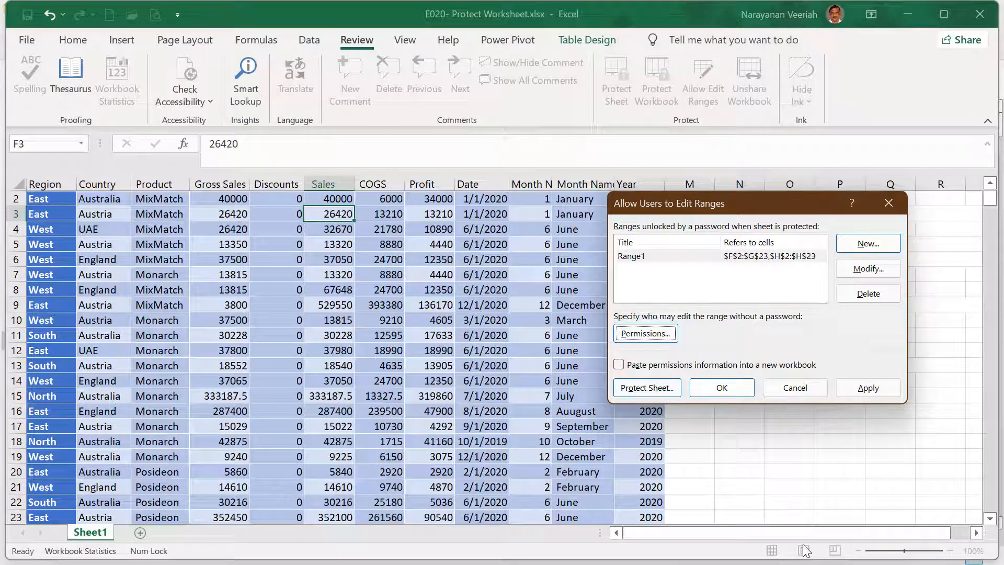
pyautogui.click(648, 392)
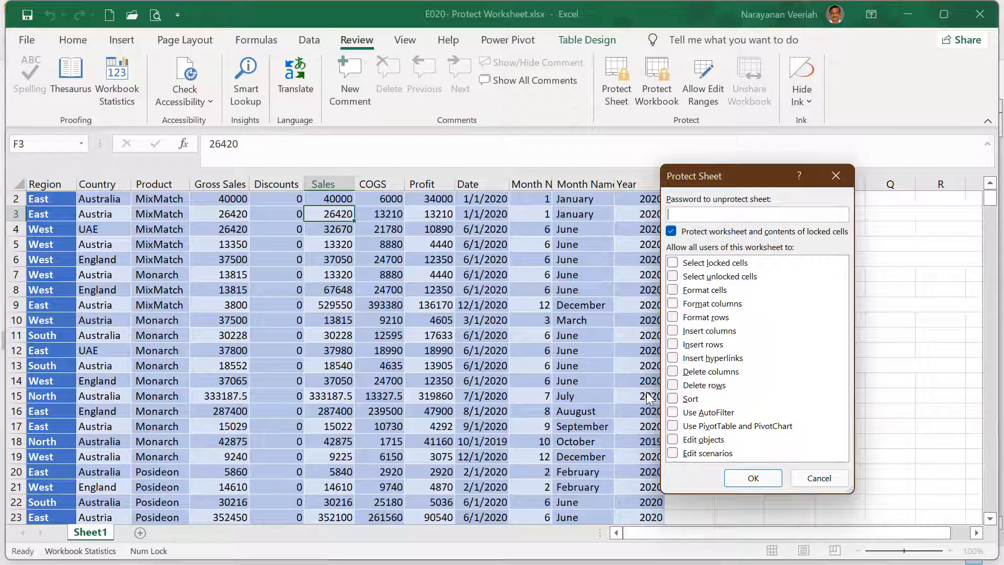
# Step: Protect Sheet1 with a password, entered twice, leaving only Range1 editable
pyautogui.write('1234')
pyautogui.click(749, 477)
pyautogui.write('12')
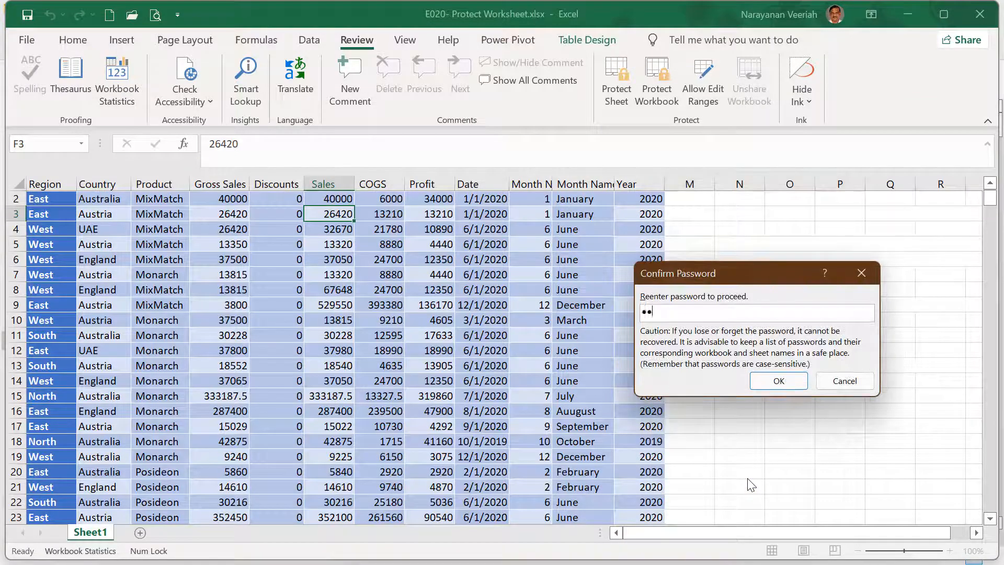
pyautogui.write('34')
pyautogui.click(779, 381)
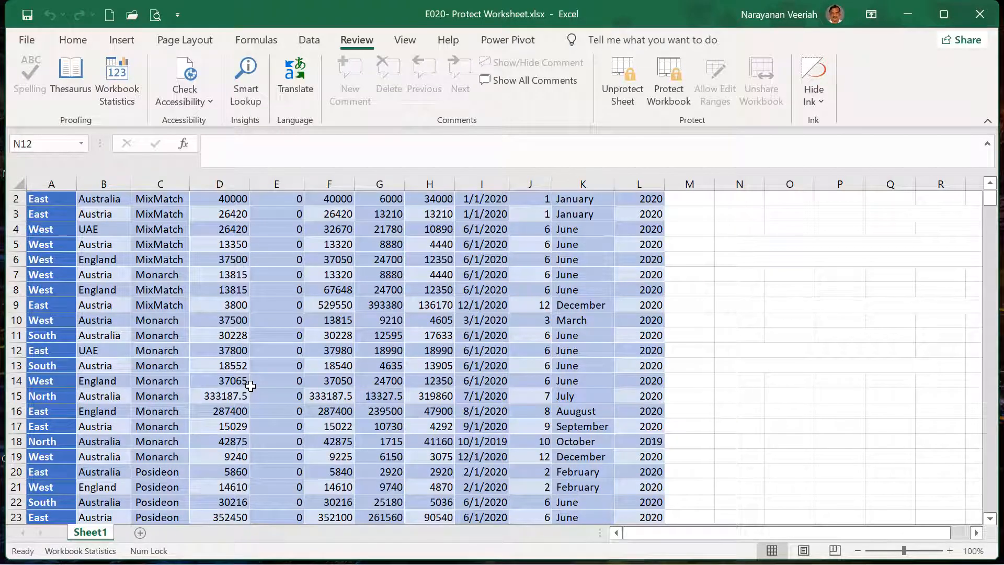
# Step: Unprotect Sheet1 by entering the sheet password
pyautogui.click(634, 103)
pyautogui.write('1234')
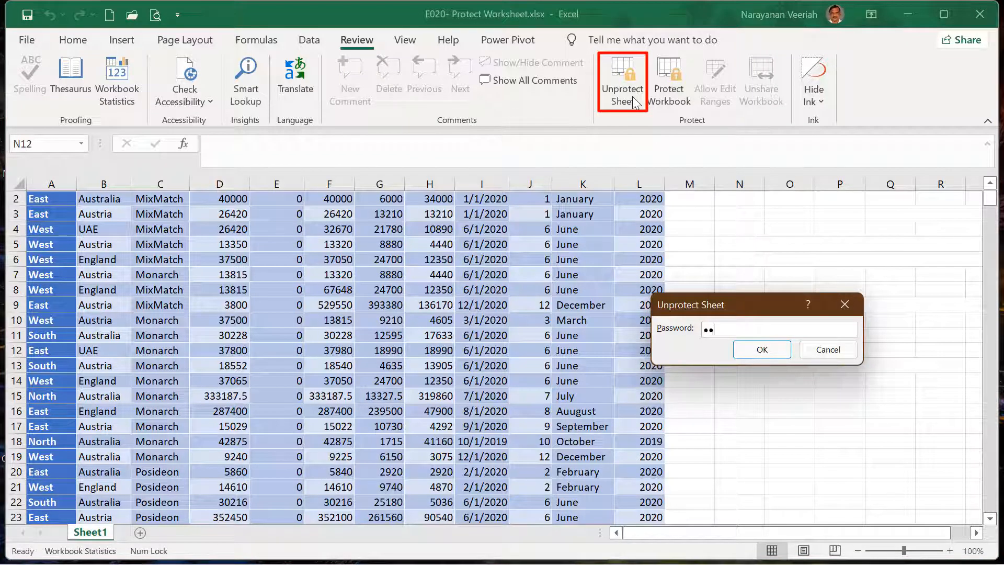
pyautogui.click(754, 351)
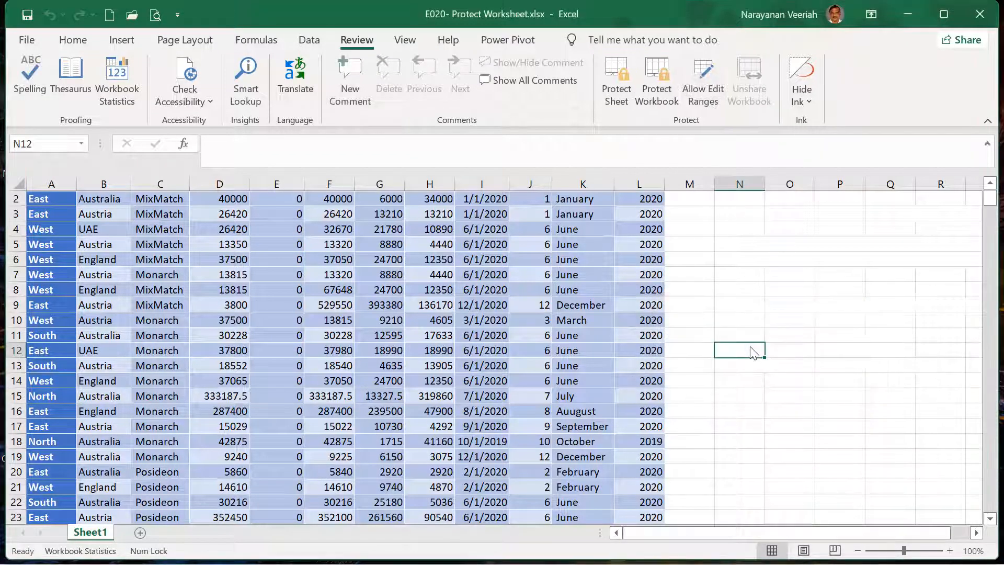
# Step: Delete Range1 from the Allow Users to Edit Ranges list, leaving it empty
pyautogui.click(703, 103)
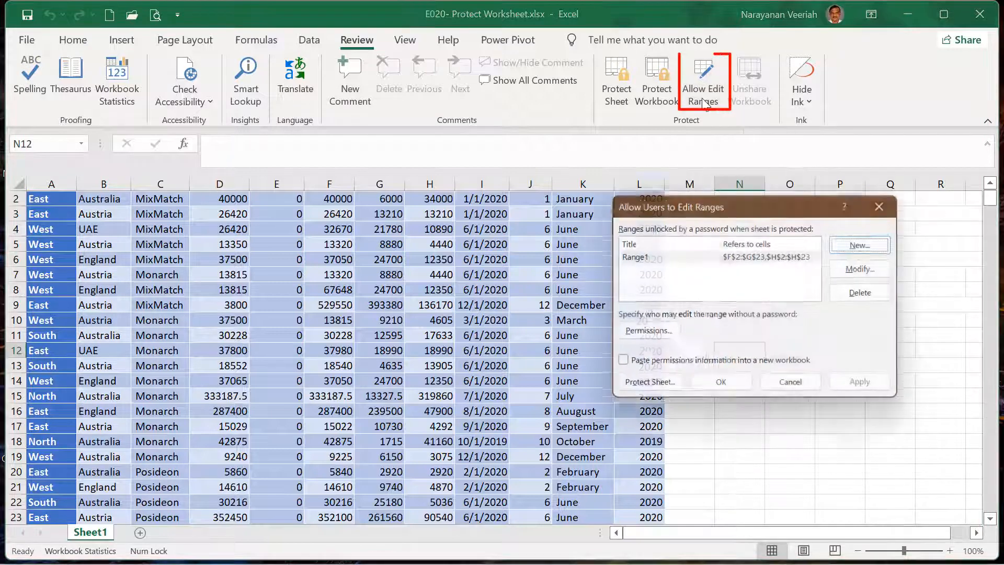
pyautogui.click(703, 258)
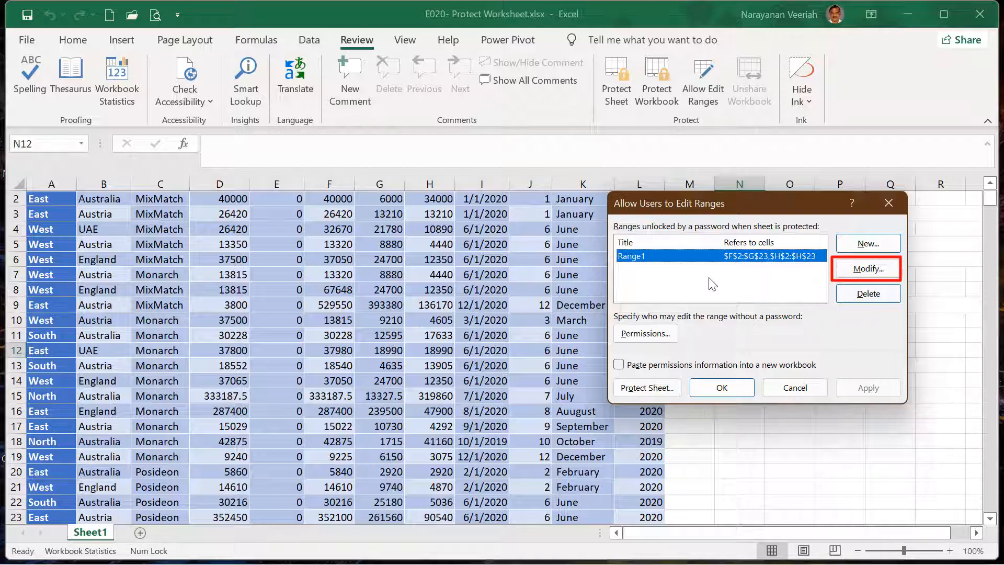
pyautogui.click(866, 270)
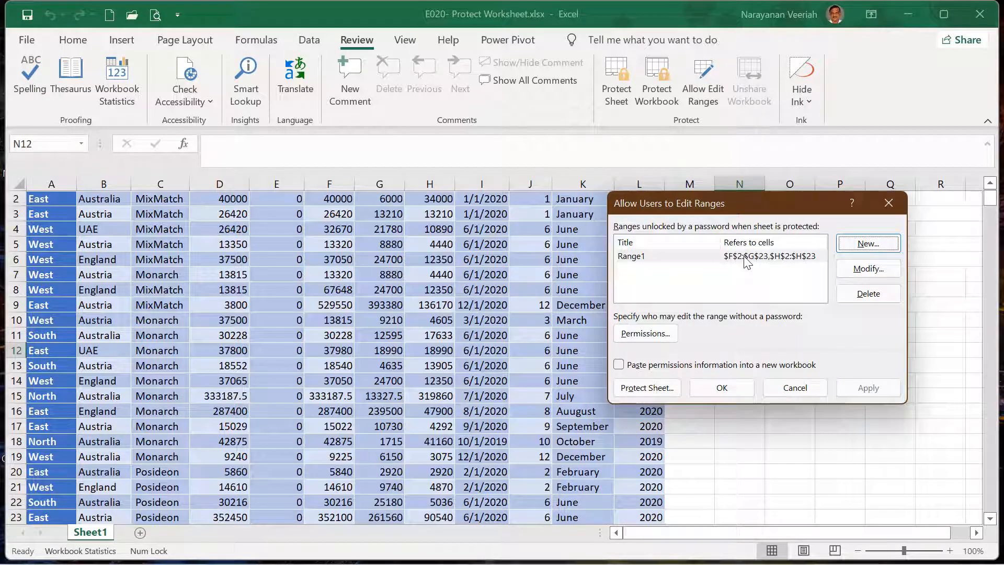
pyautogui.click(746, 258)
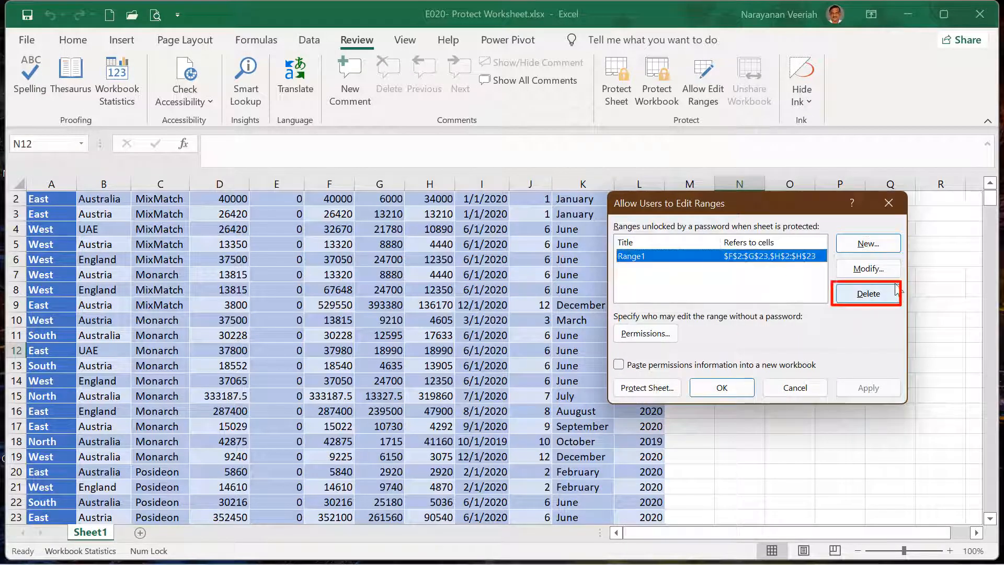
pyautogui.click(868, 294)
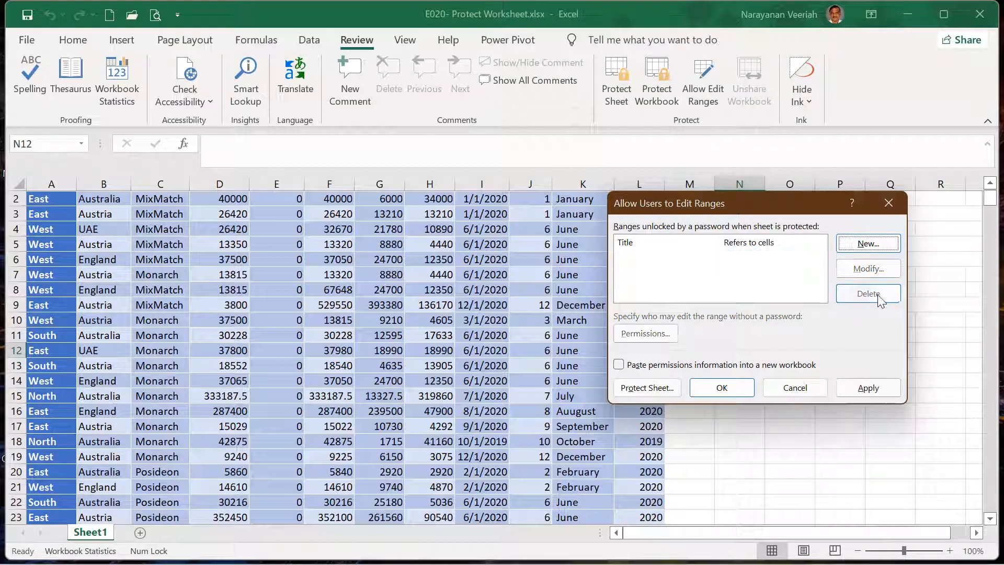
pyautogui.click(722, 388)
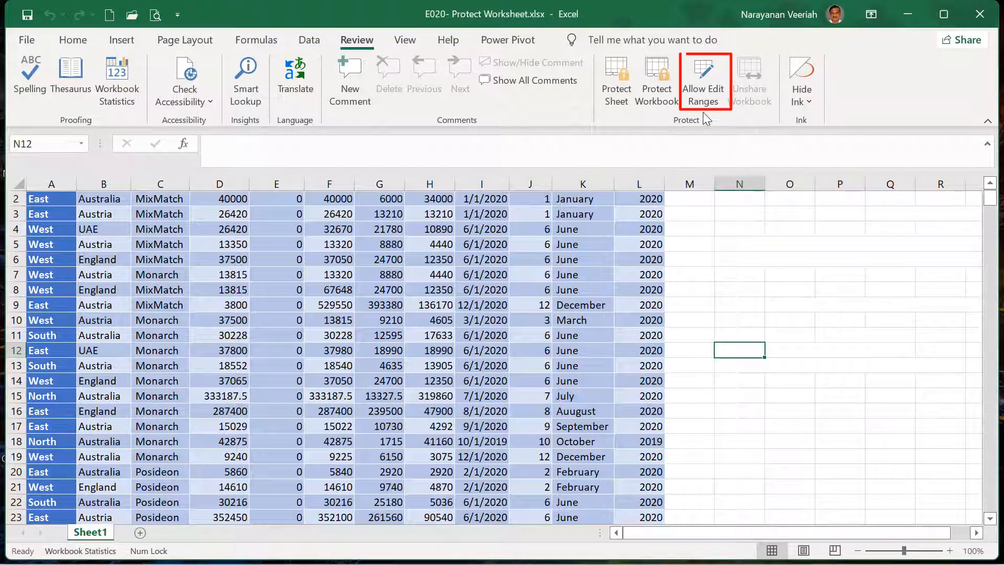